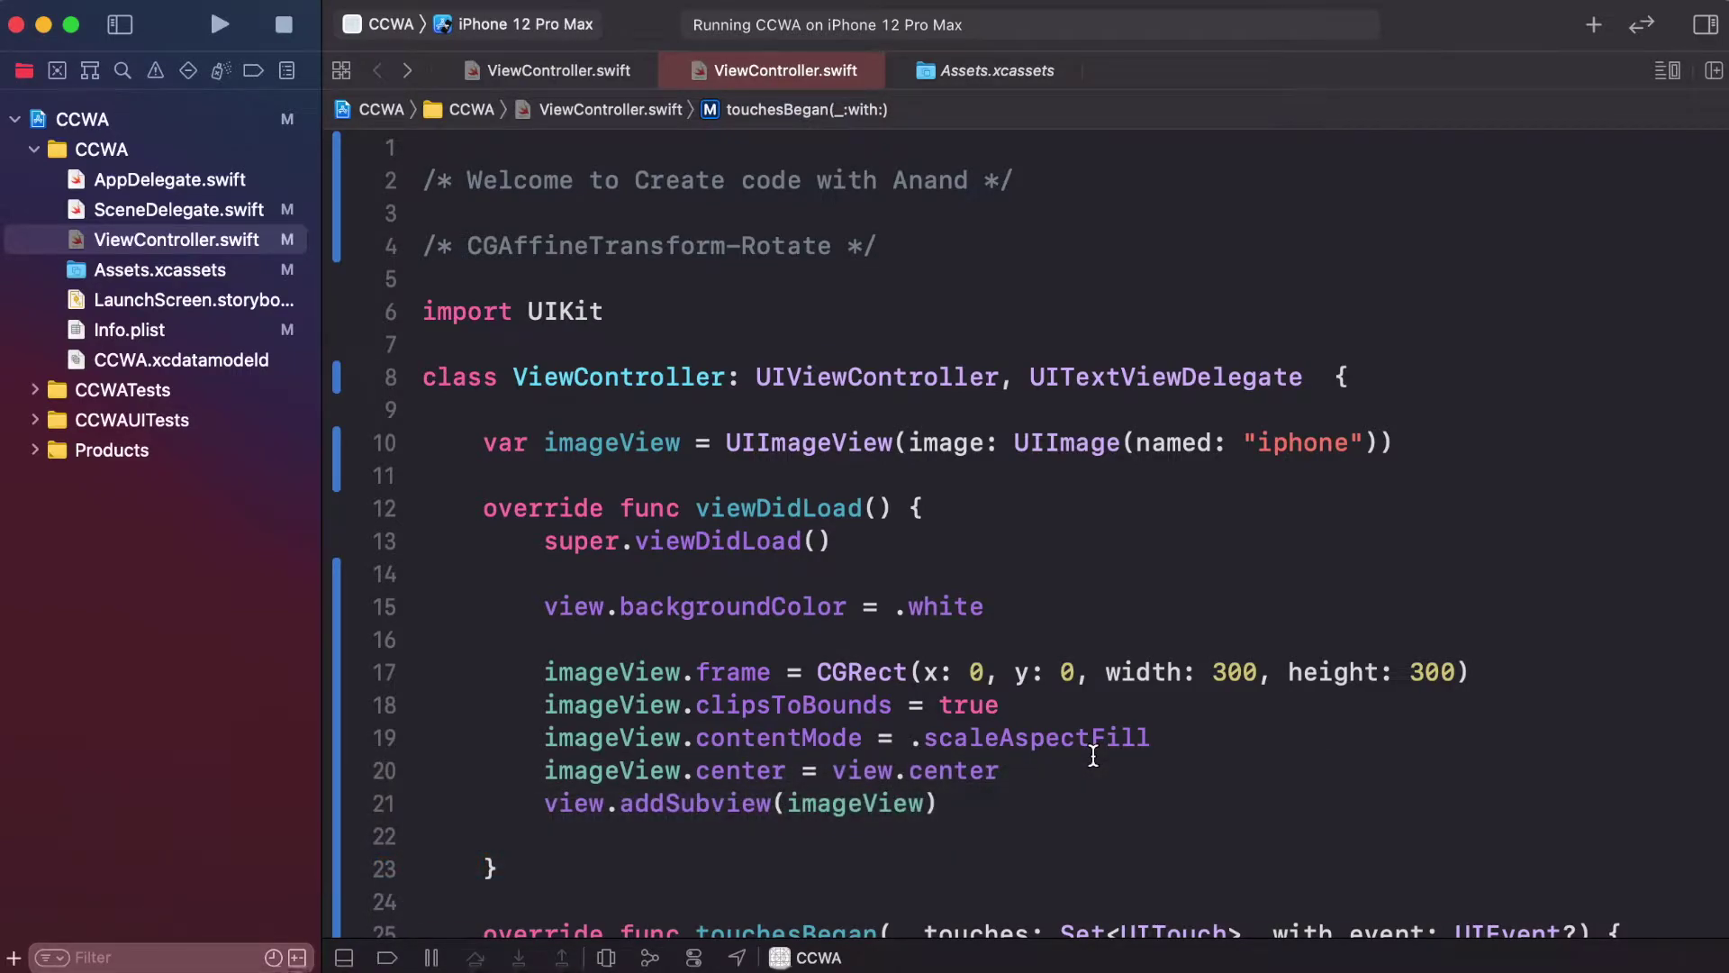
# Add print("click") inside the empty touchesBegan body.
pyautogui.click(1093, 760)
pyautogui.scroll(-3, 1093, 760)
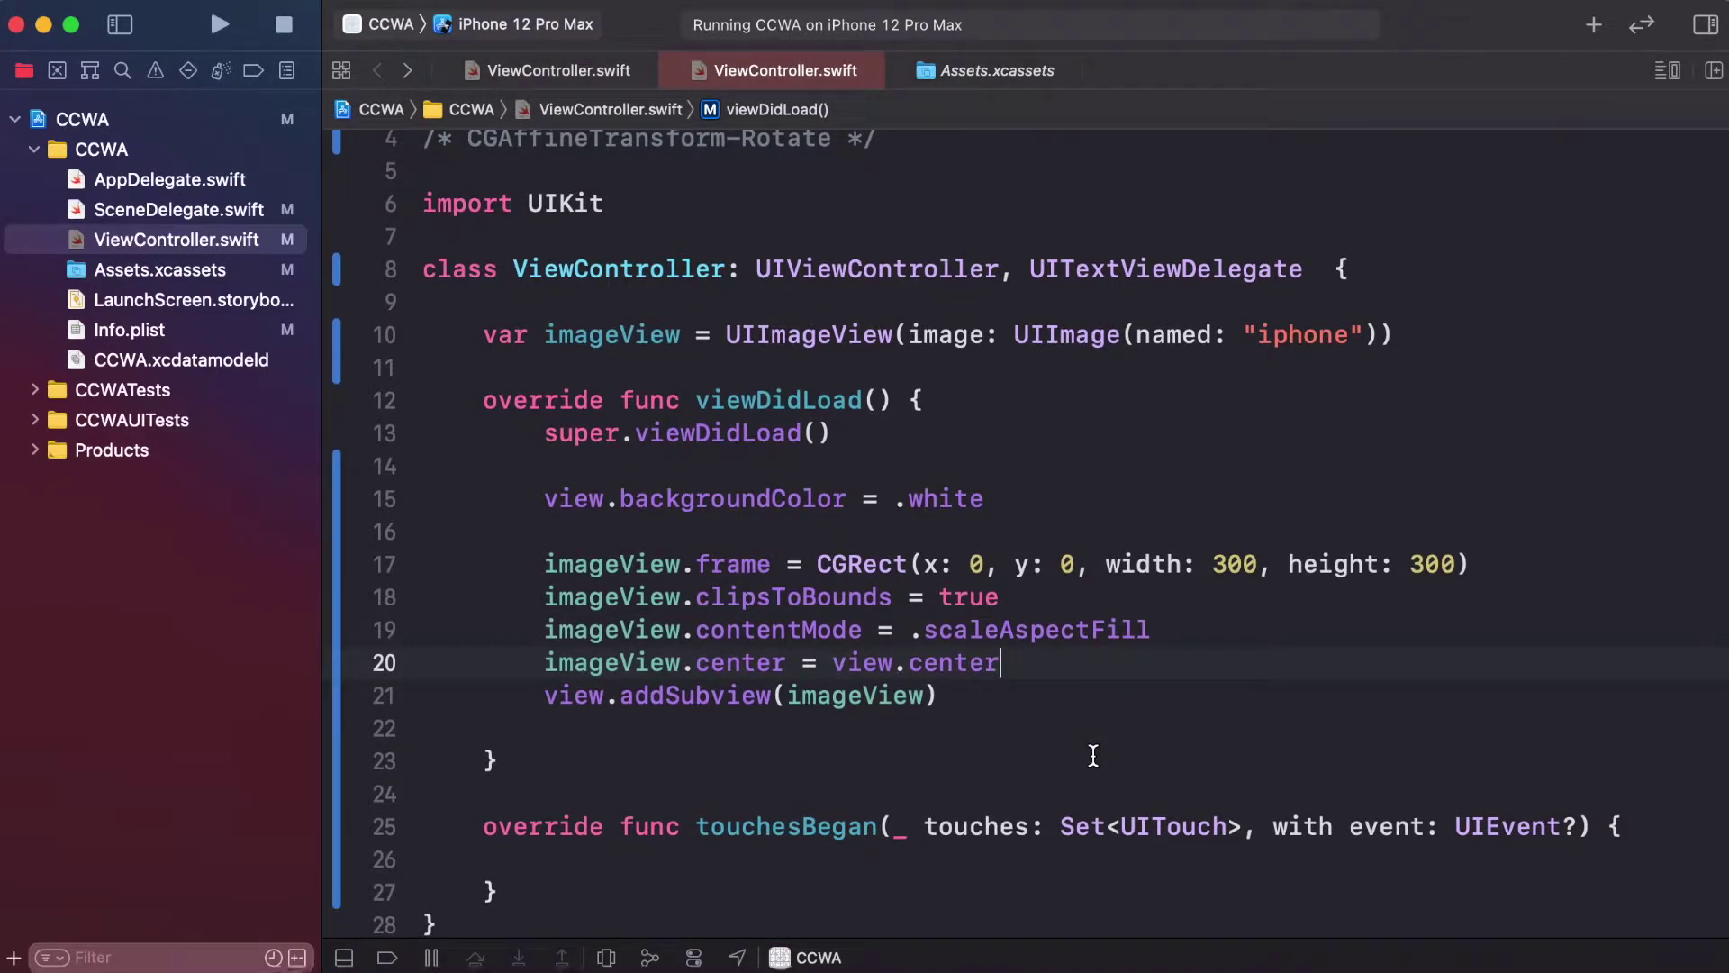
pyautogui.scroll(1, 1054, 662)
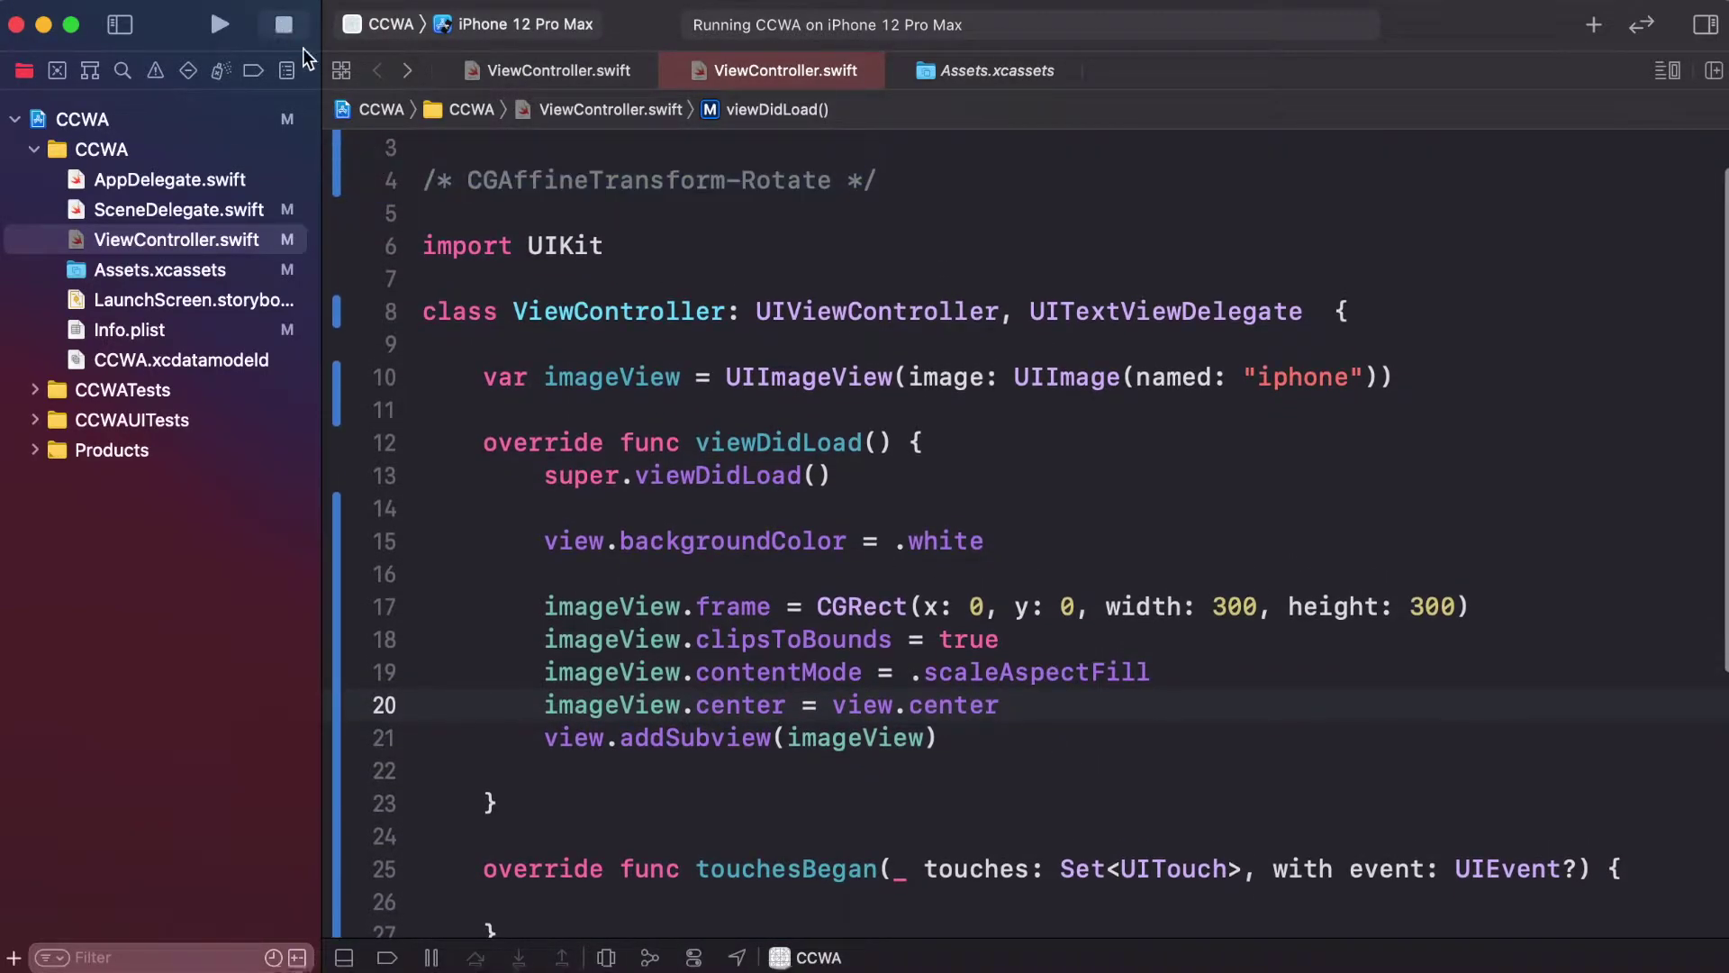
pyautogui.click(665, 406)
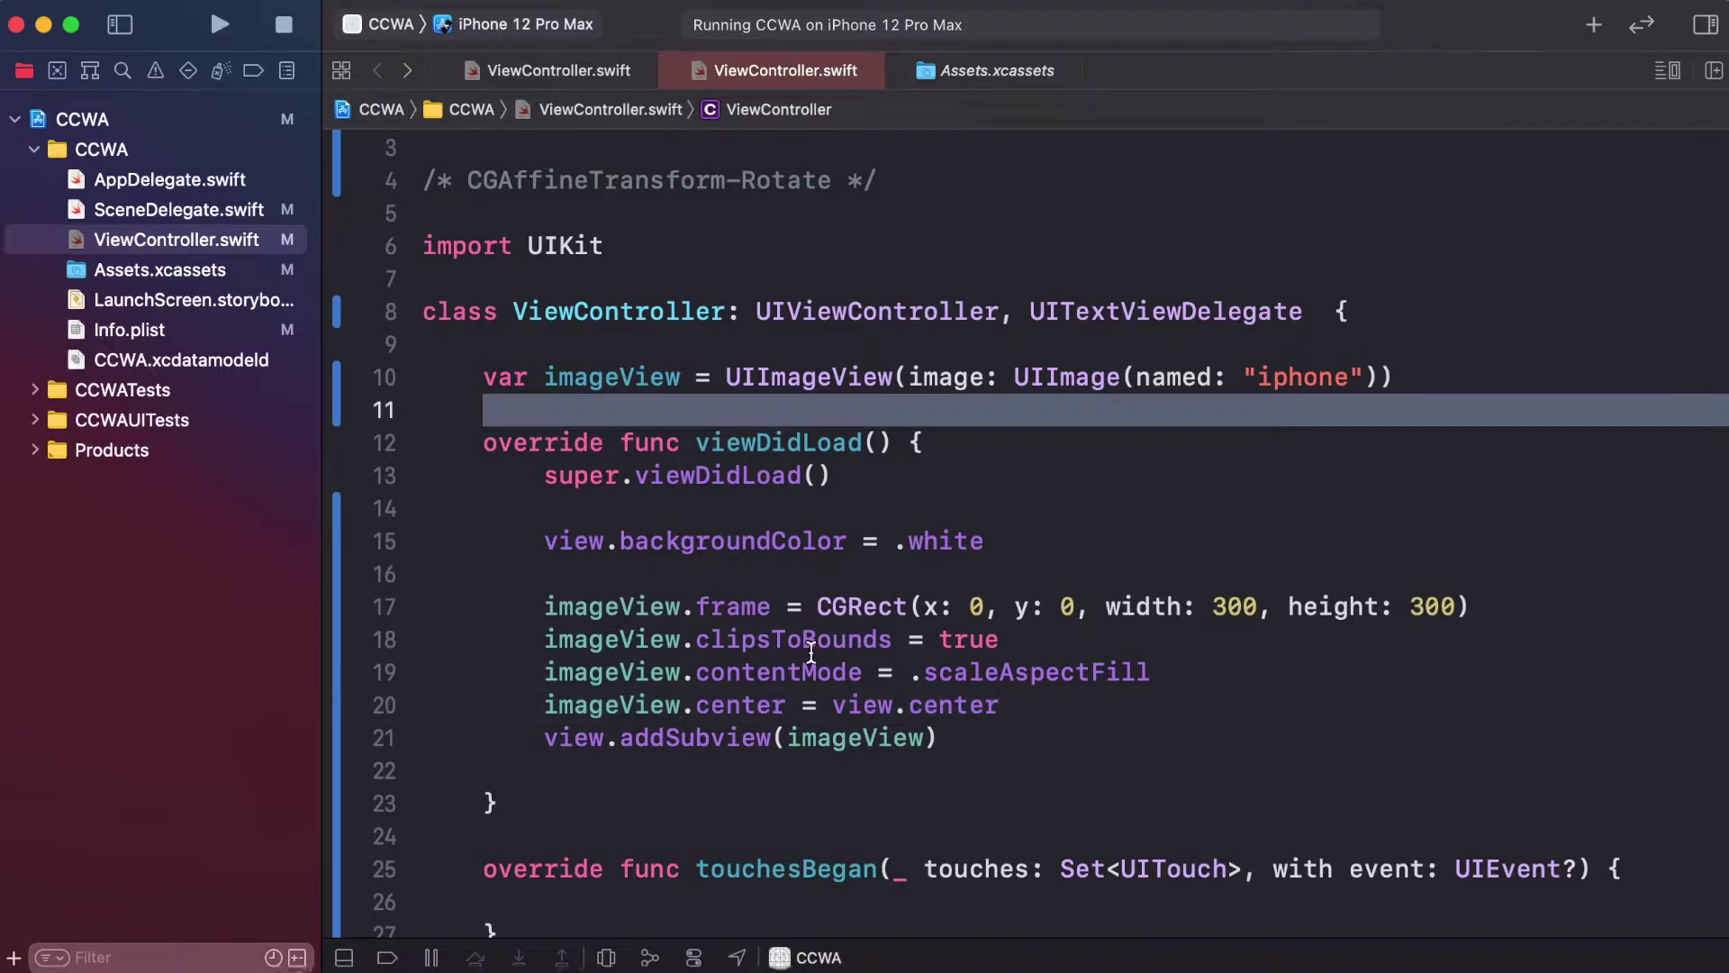
pyautogui.click(835, 710)
pyautogui.click(710, 737)
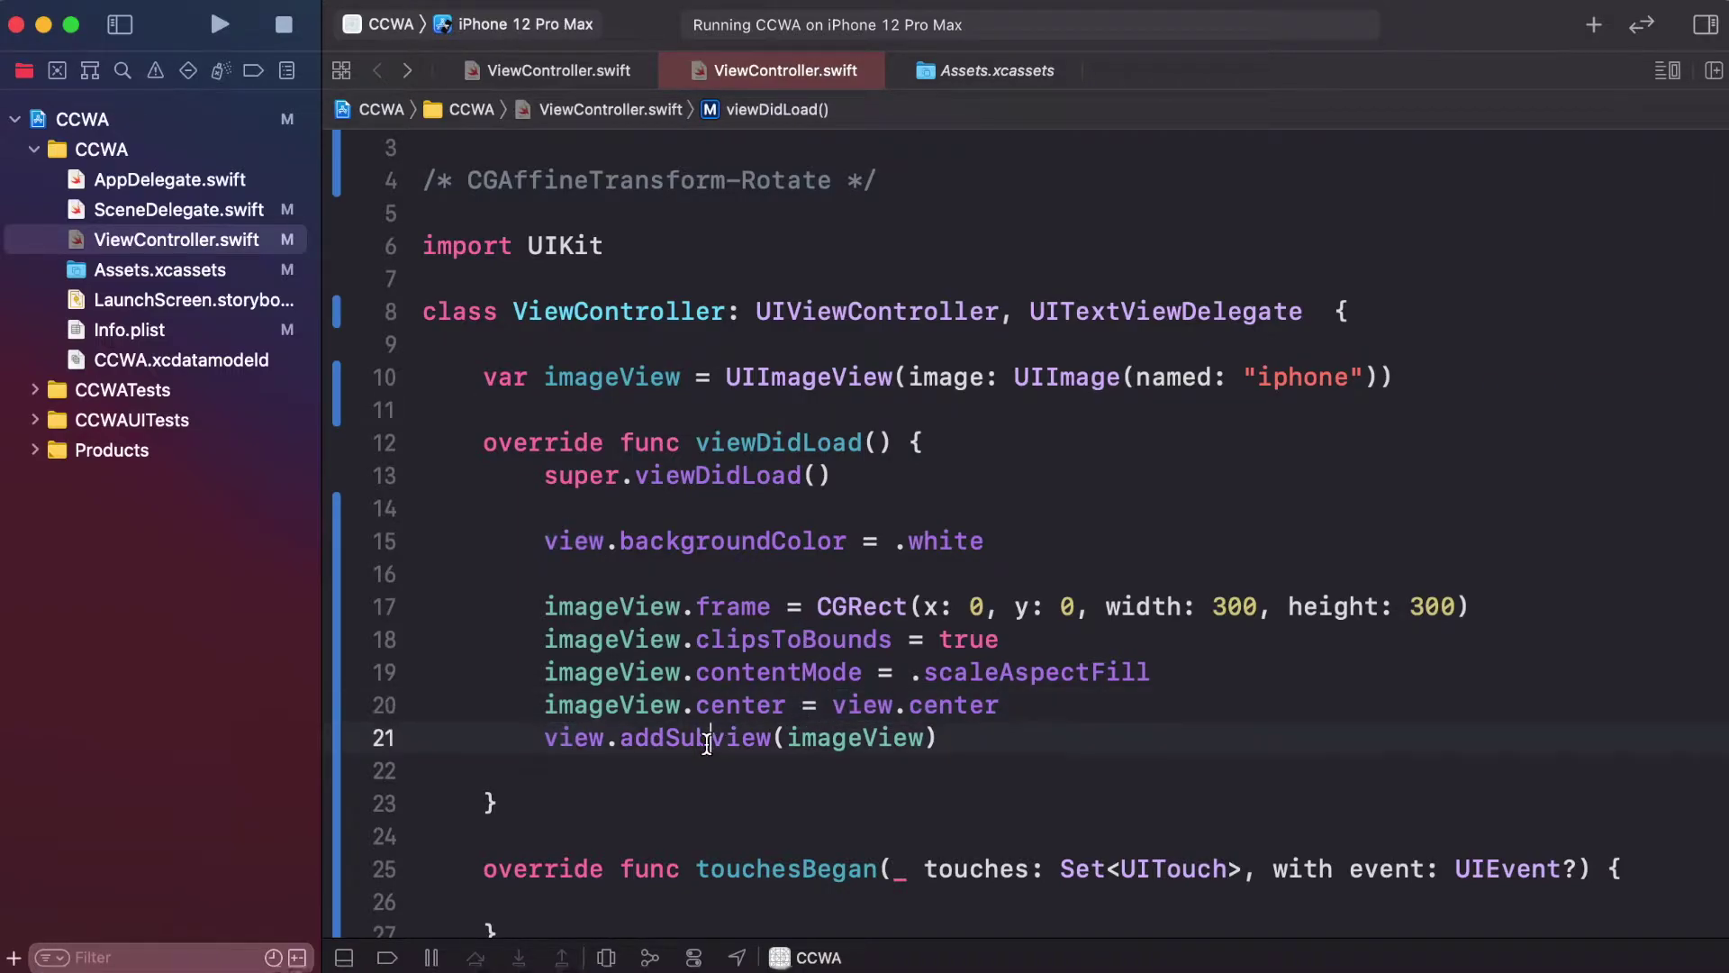
pyautogui.scroll(-2, 748, 781)
pyautogui.click(762, 831)
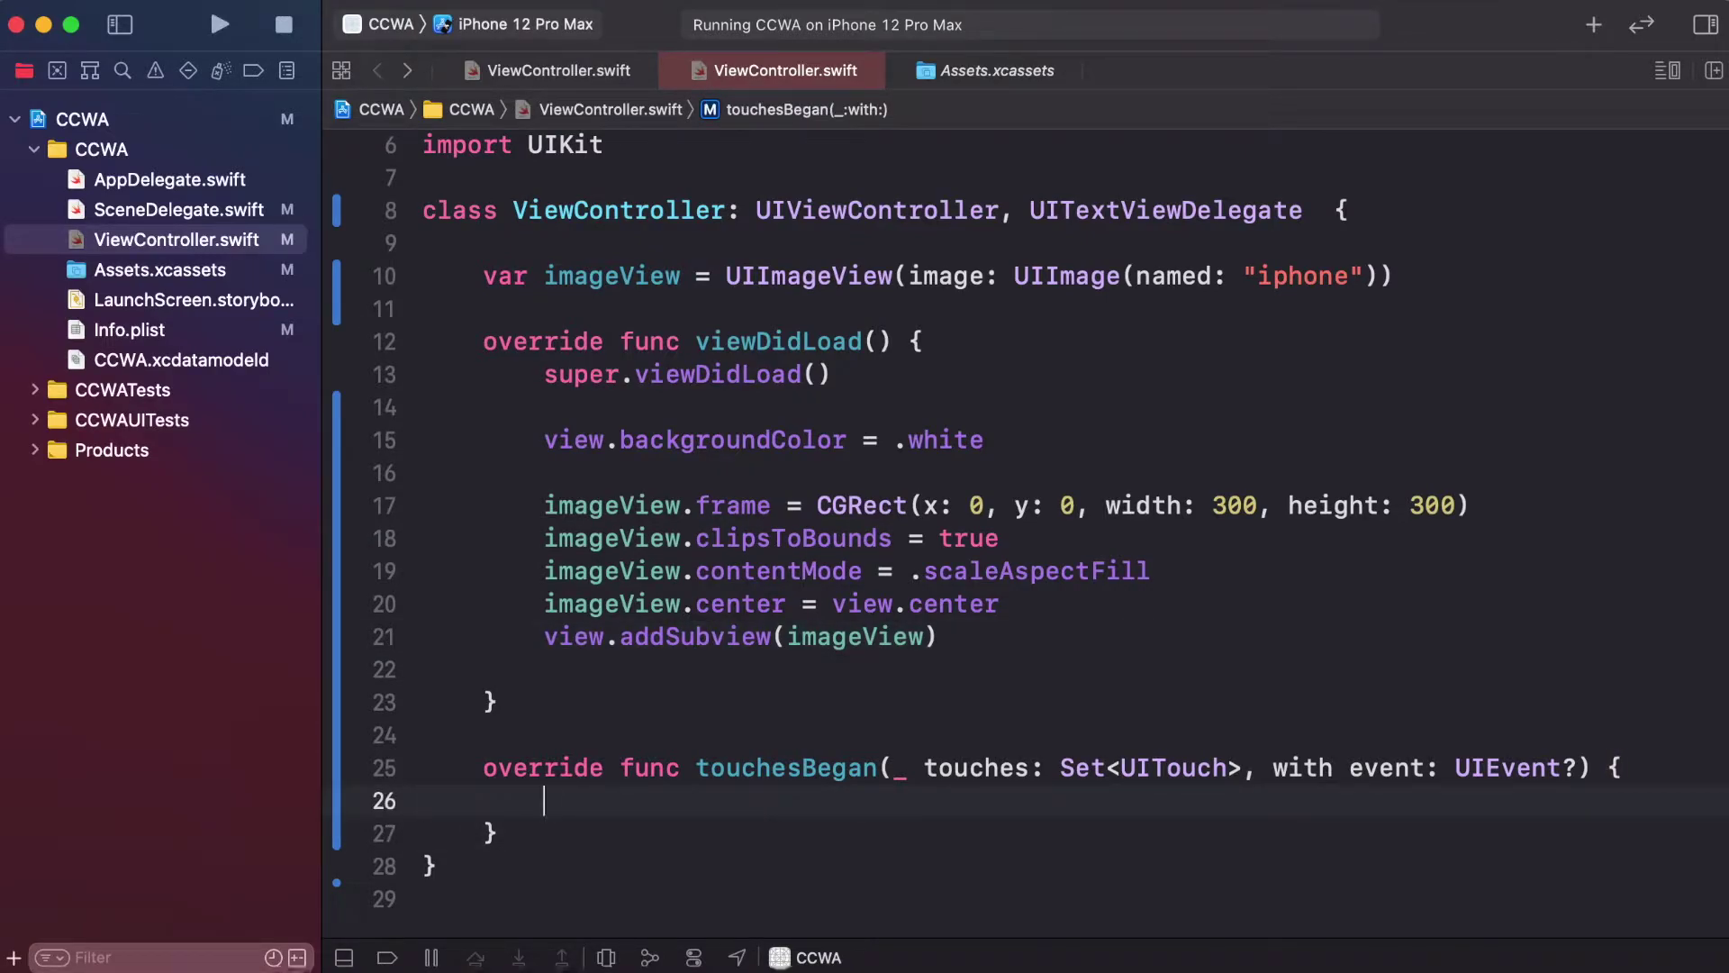
pyautogui.write('print')
pyautogui.press('Return')
pyautogui.write('"')
pyautogui.write('click')
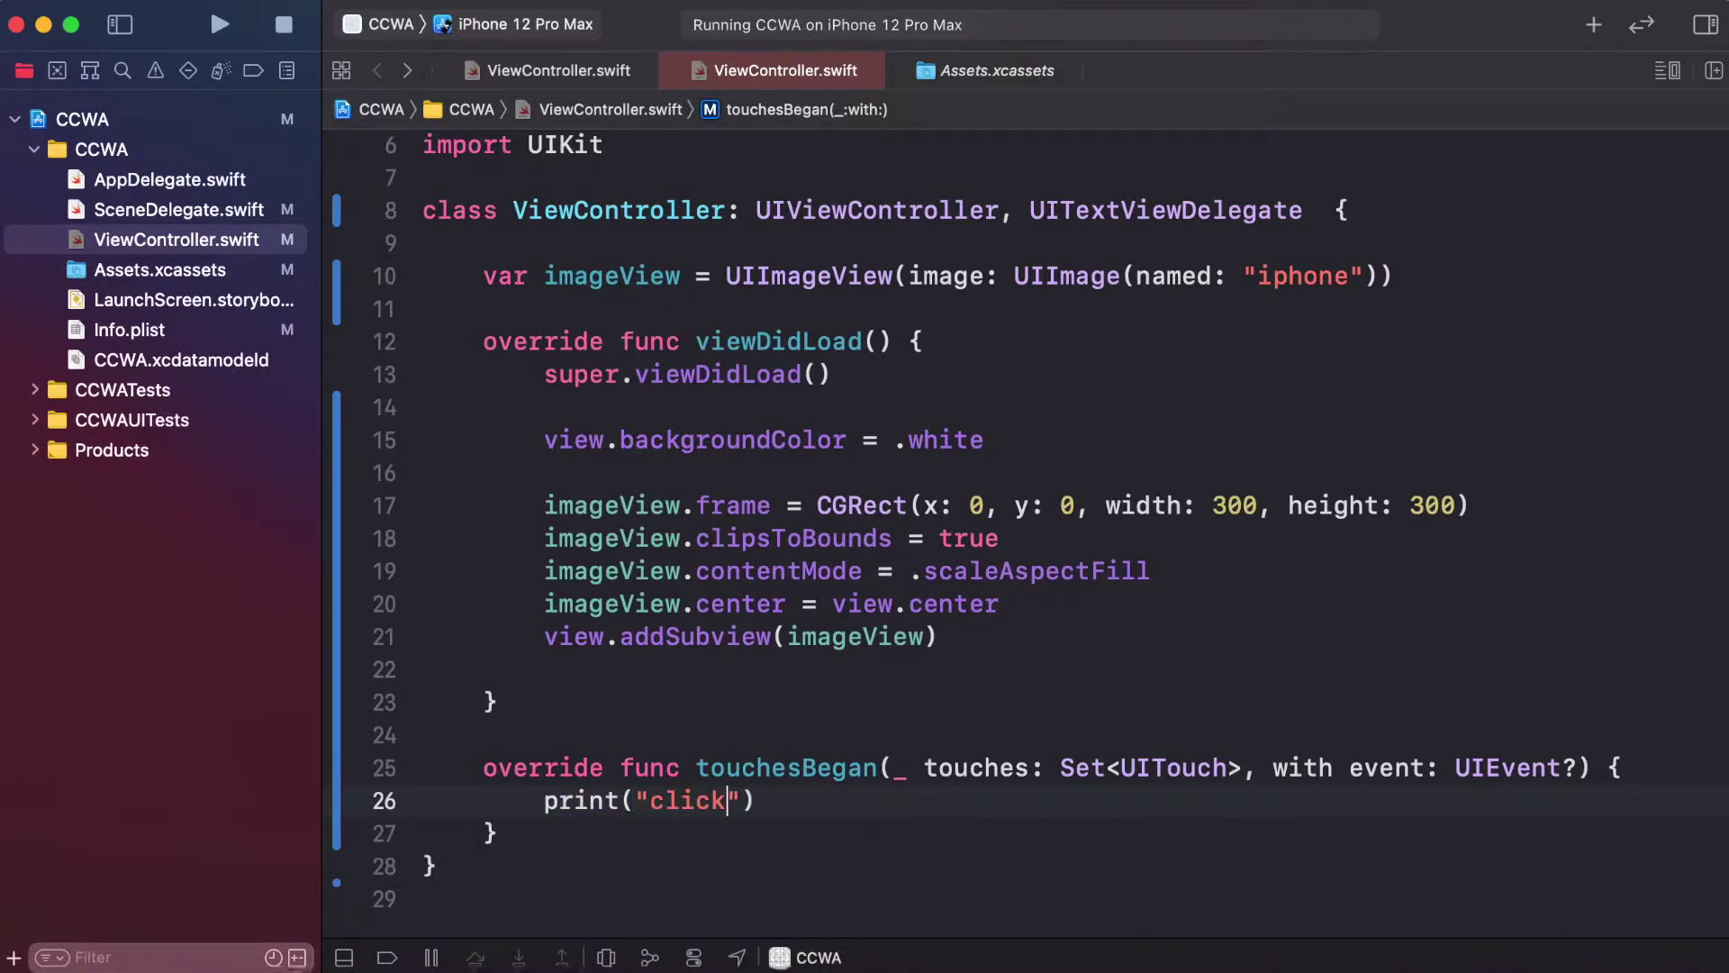
# Run the app, tap the Simulator screen twice, and check for "click" in the console.
pyautogui.press('super+r')
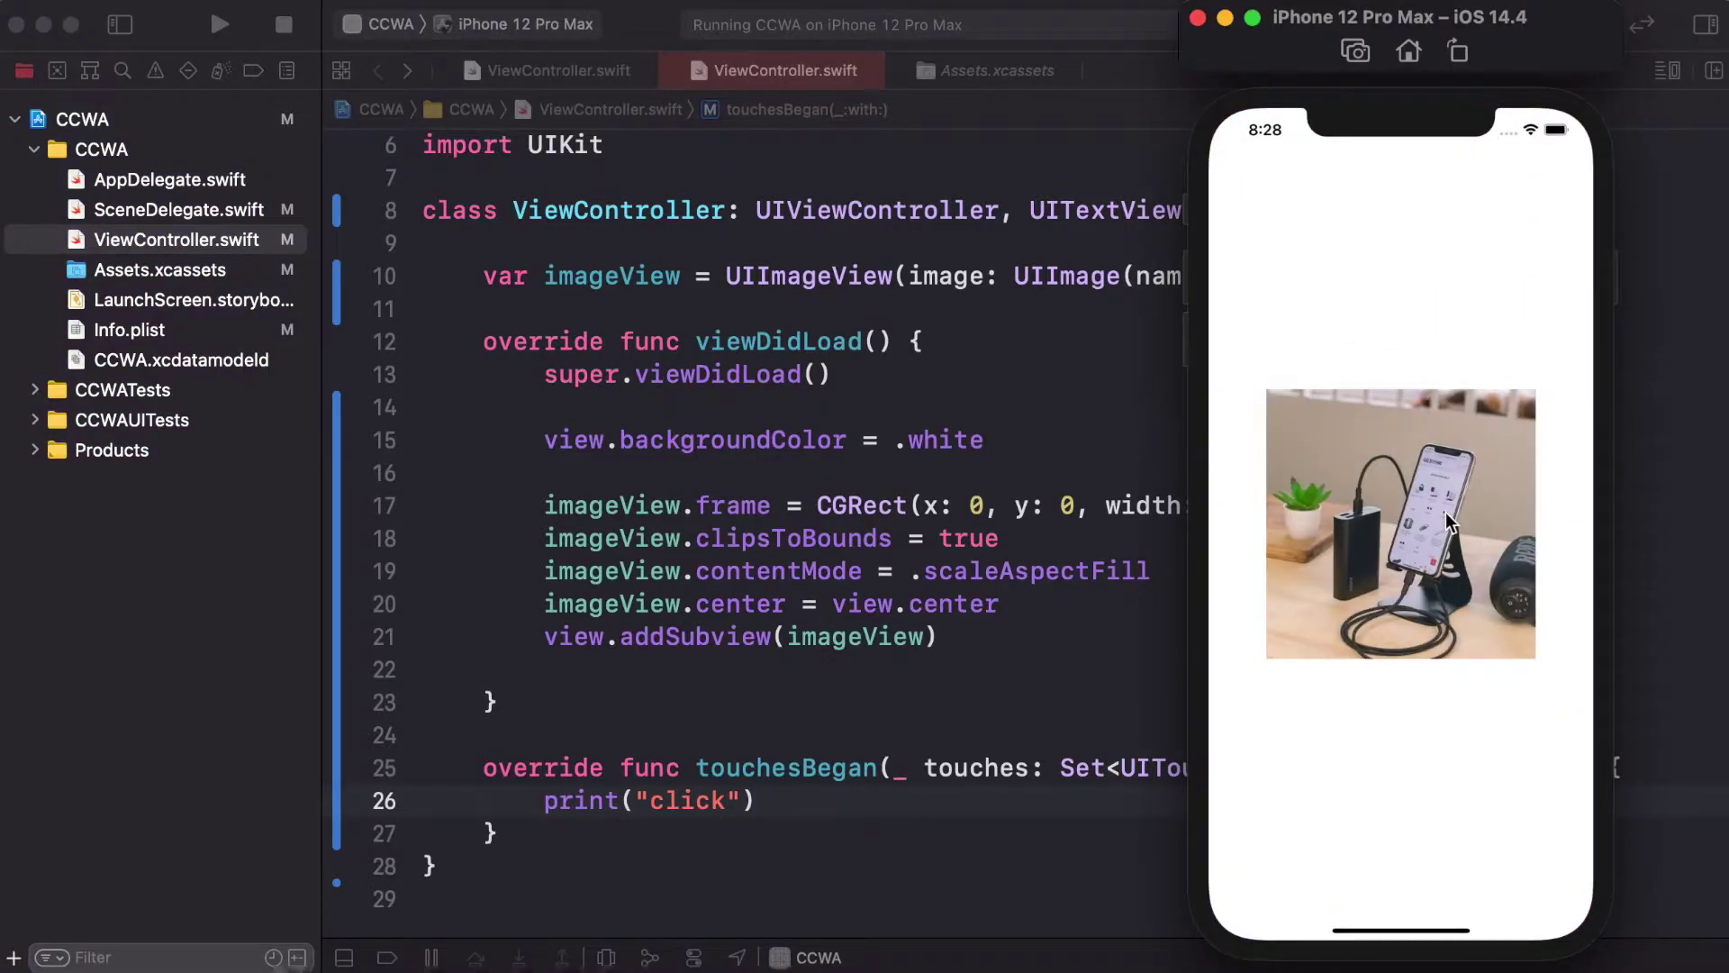
pyautogui.click(1302, 282)
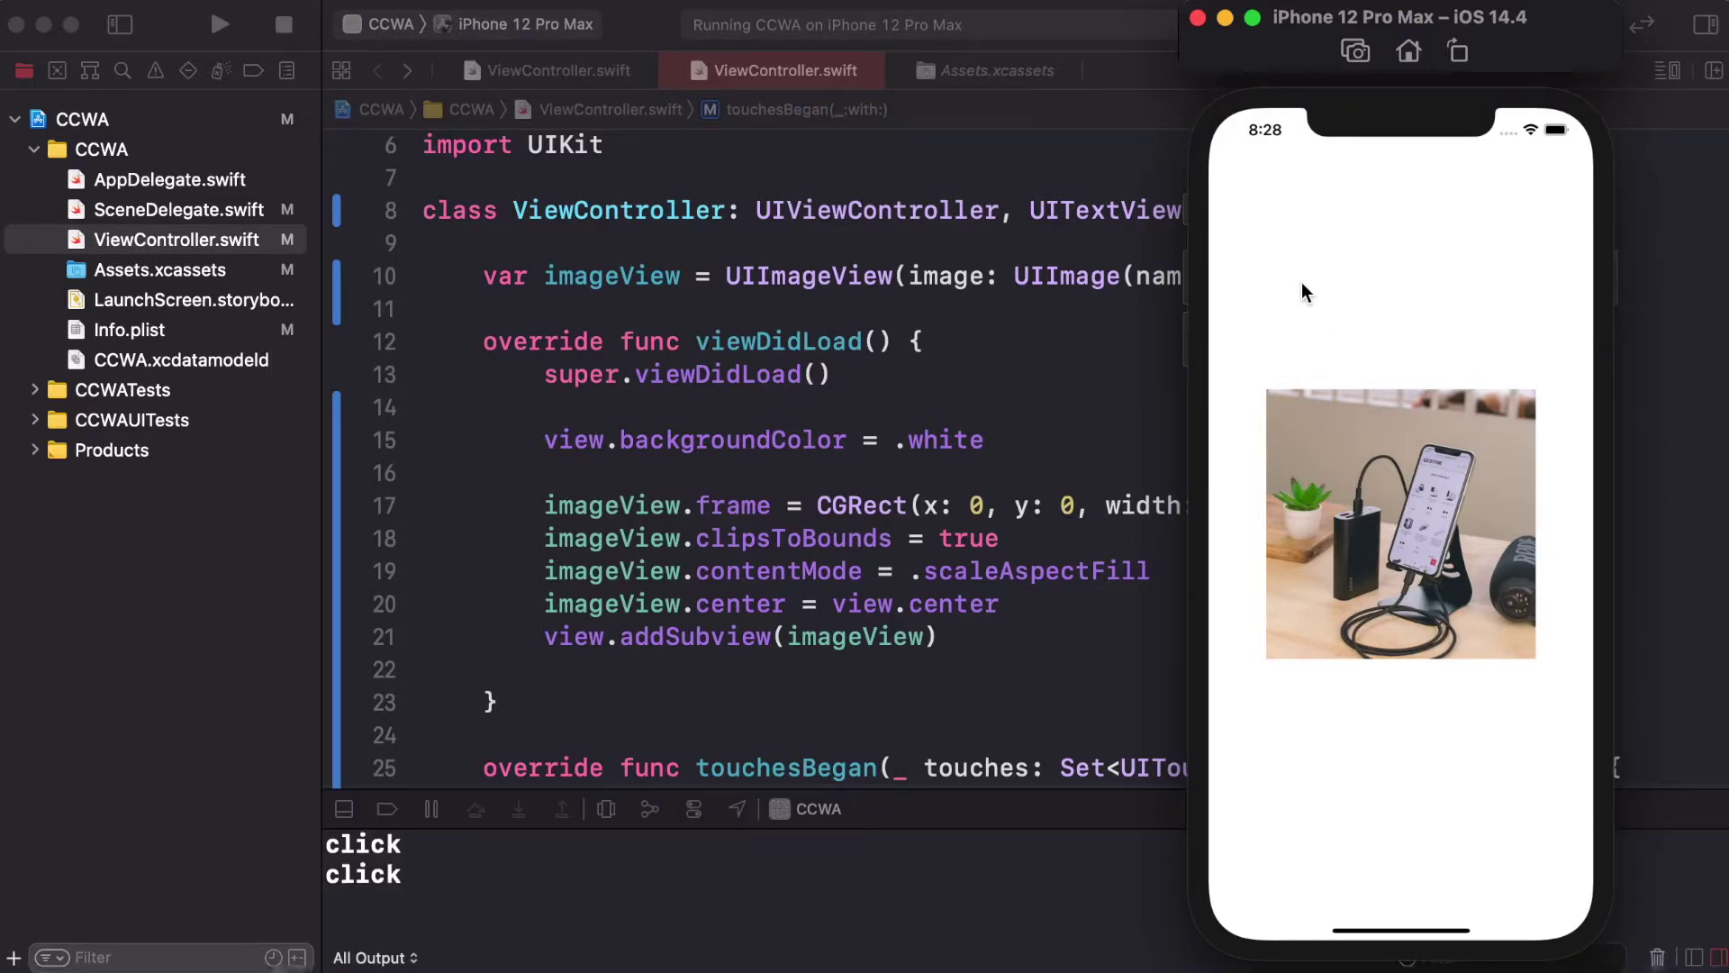
pyautogui.click(1300, 283)
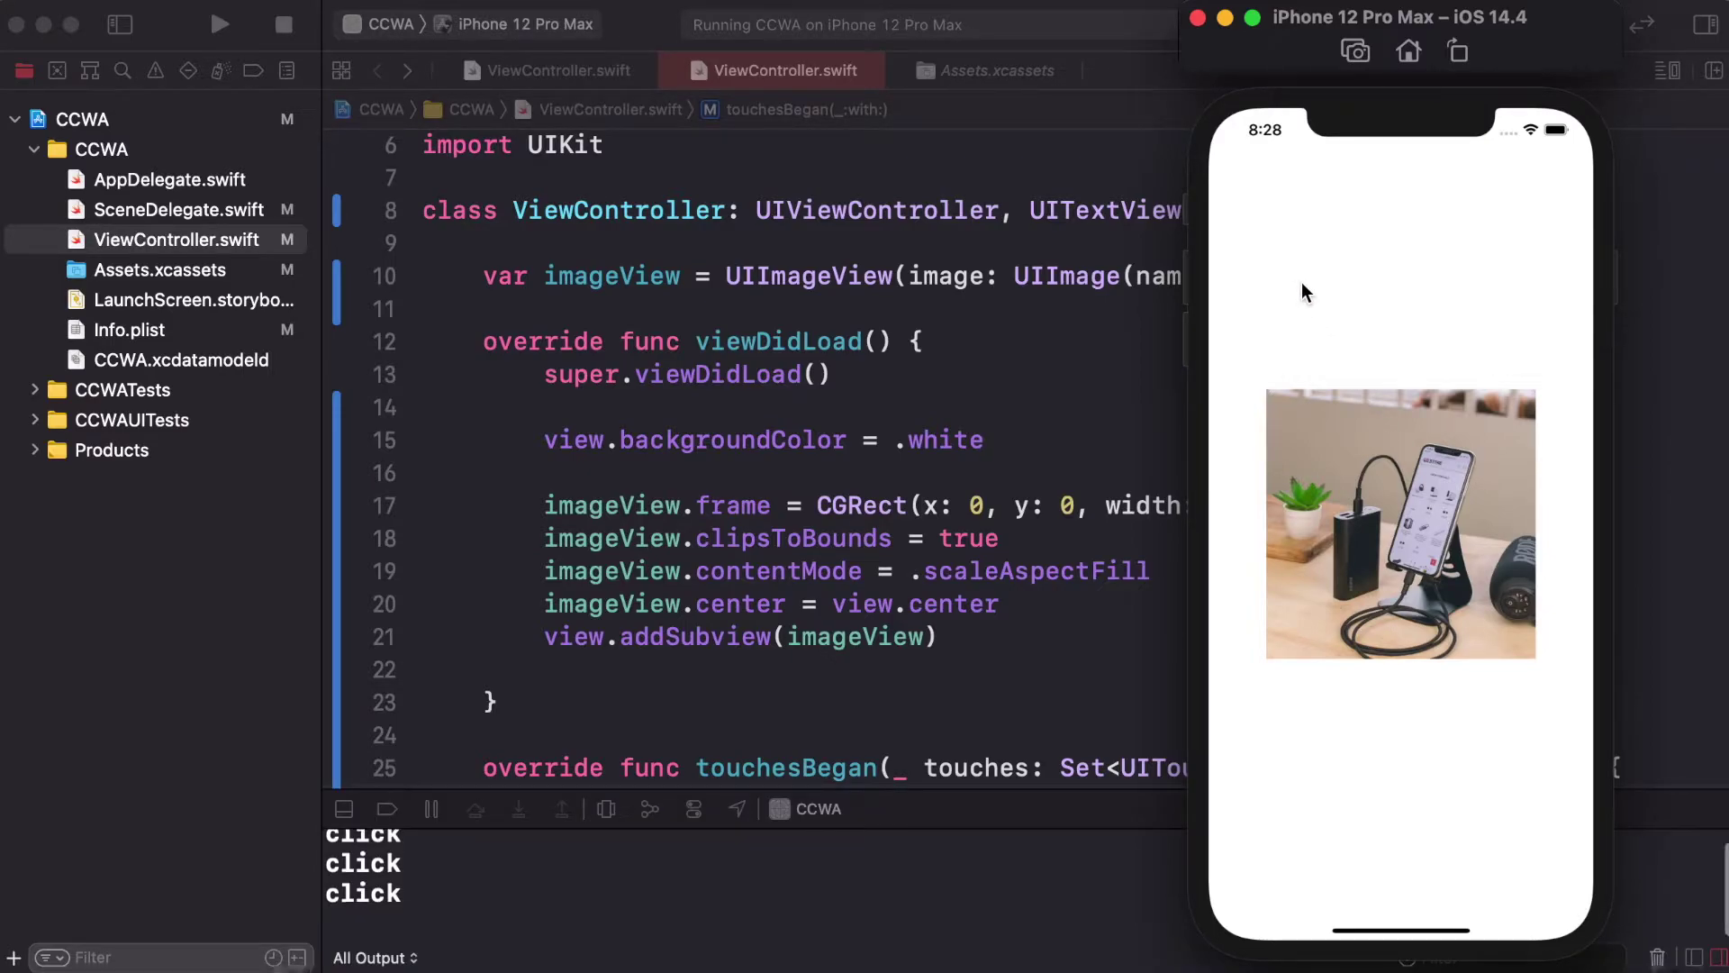
pyautogui.click(882, 784)
pyautogui.moveTo(912, 805); pyautogui.dragTo(974, 953)
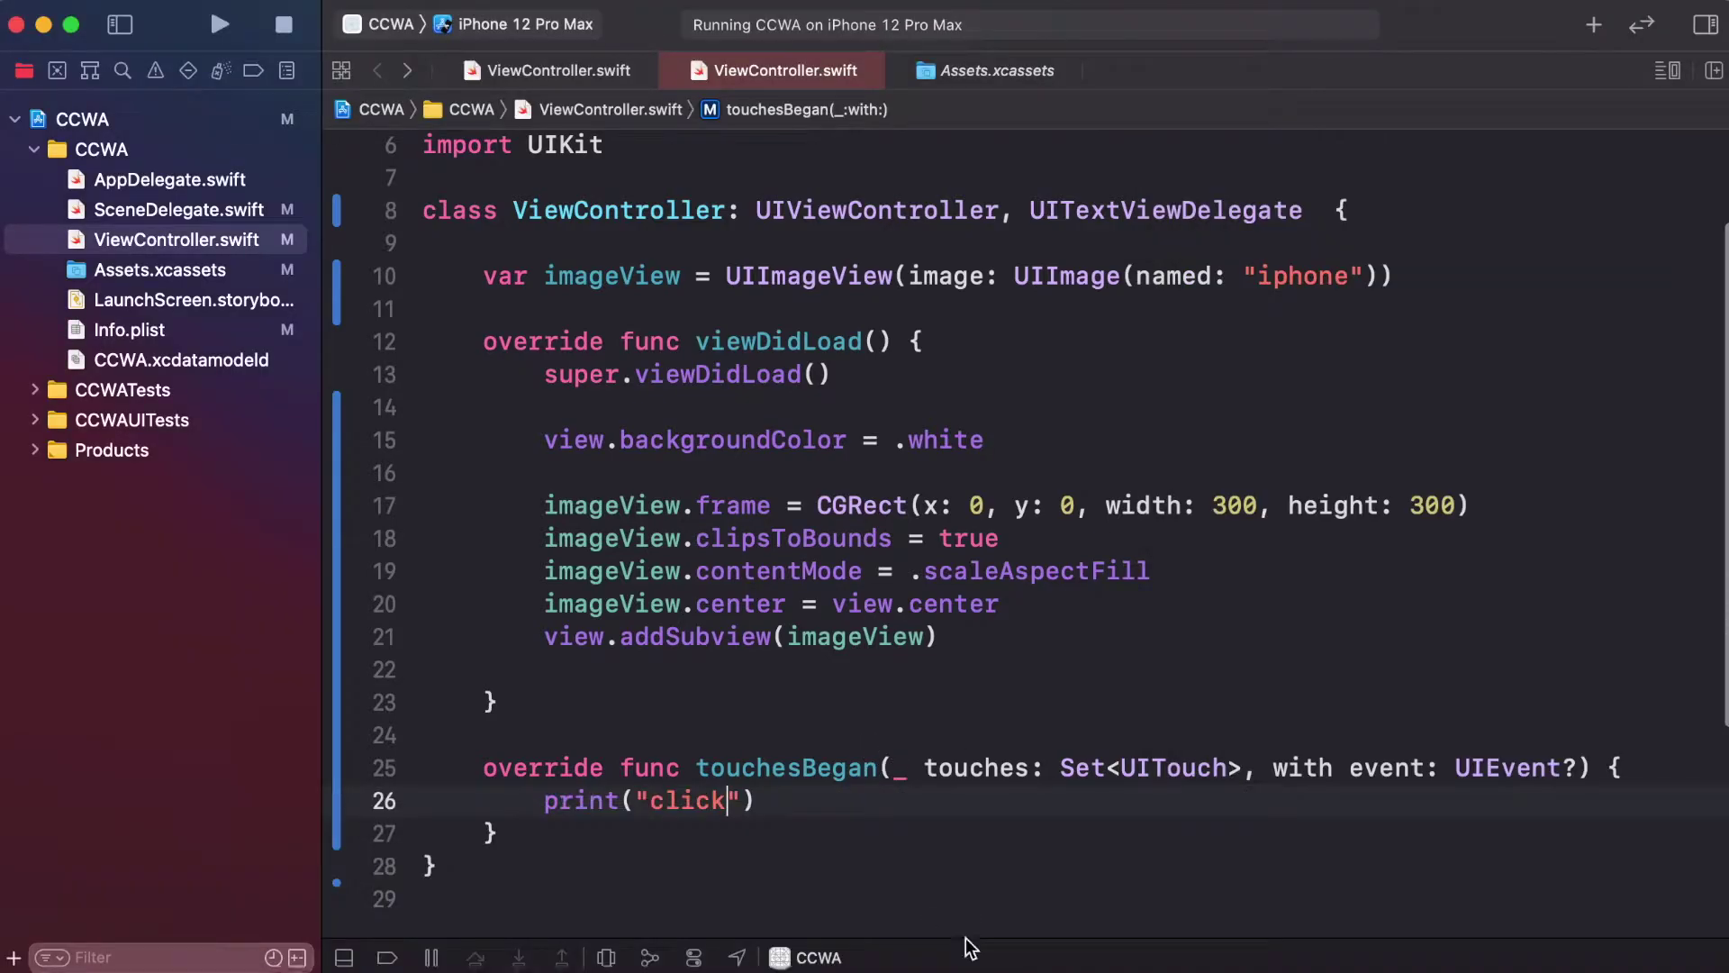
# Replace the print line with imageView.transform = CGAffineTransform(rotationAngle: .pi / 2).
pyautogui.tripleClick(849, 801)
pyautogui.press('BackSpace')
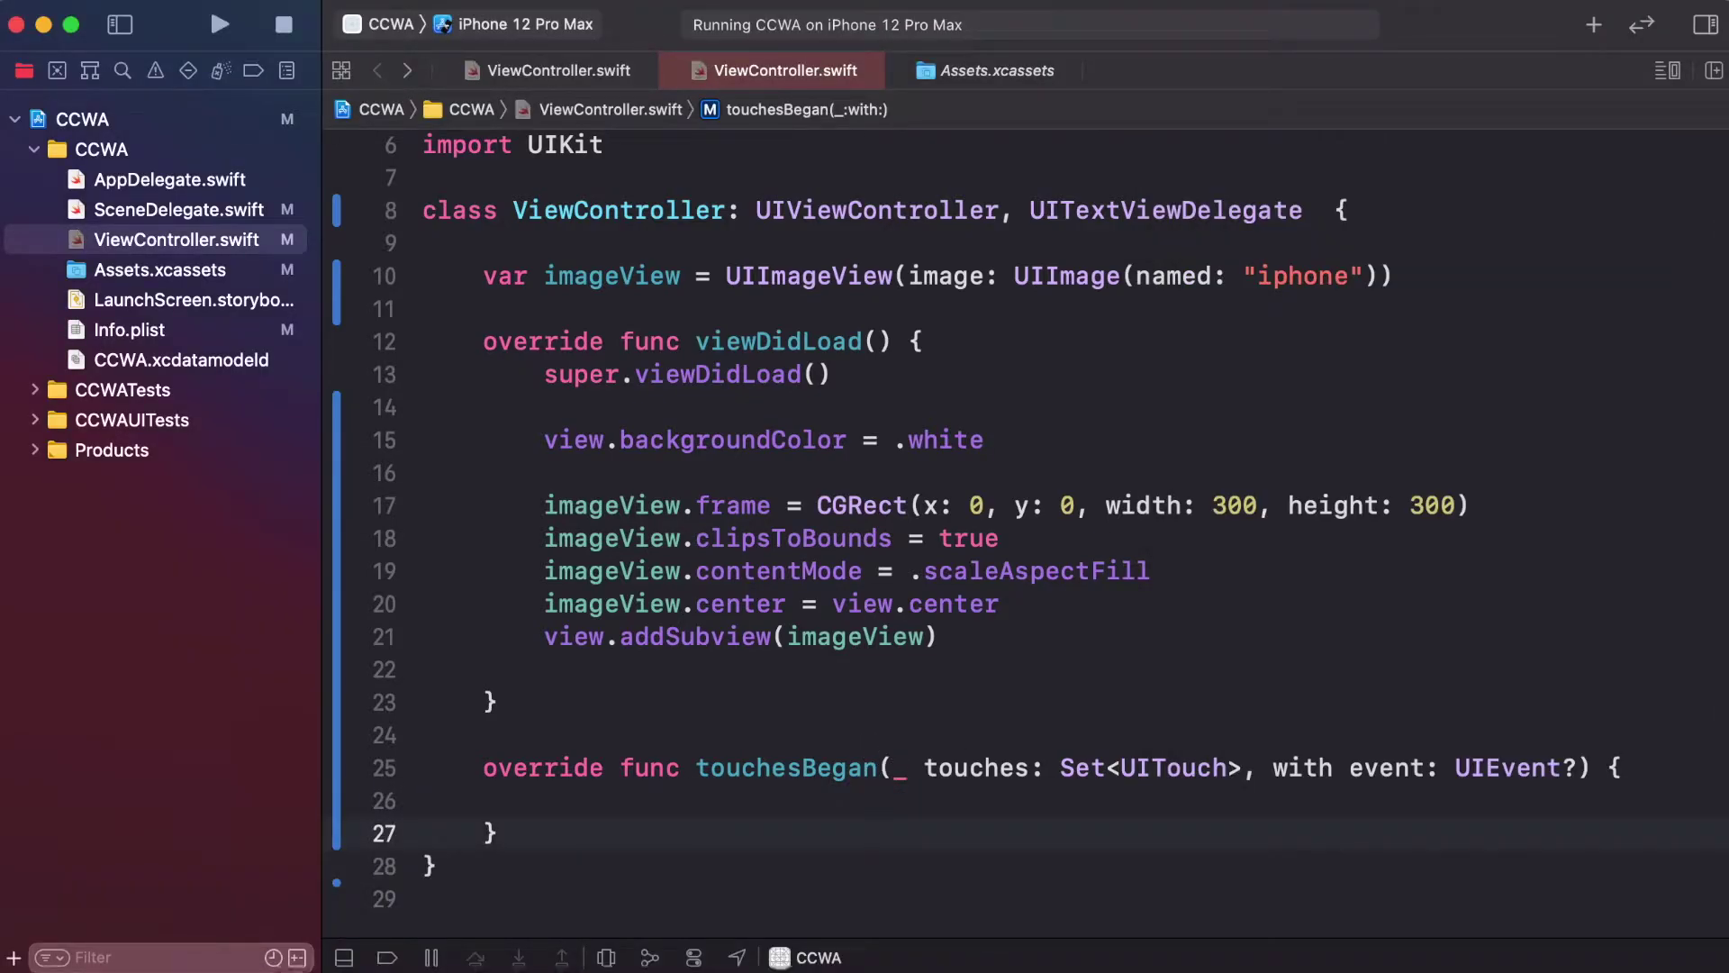
pyautogui.press('Up')
pyautogui.write('im')
pyautogui.press('Tab')
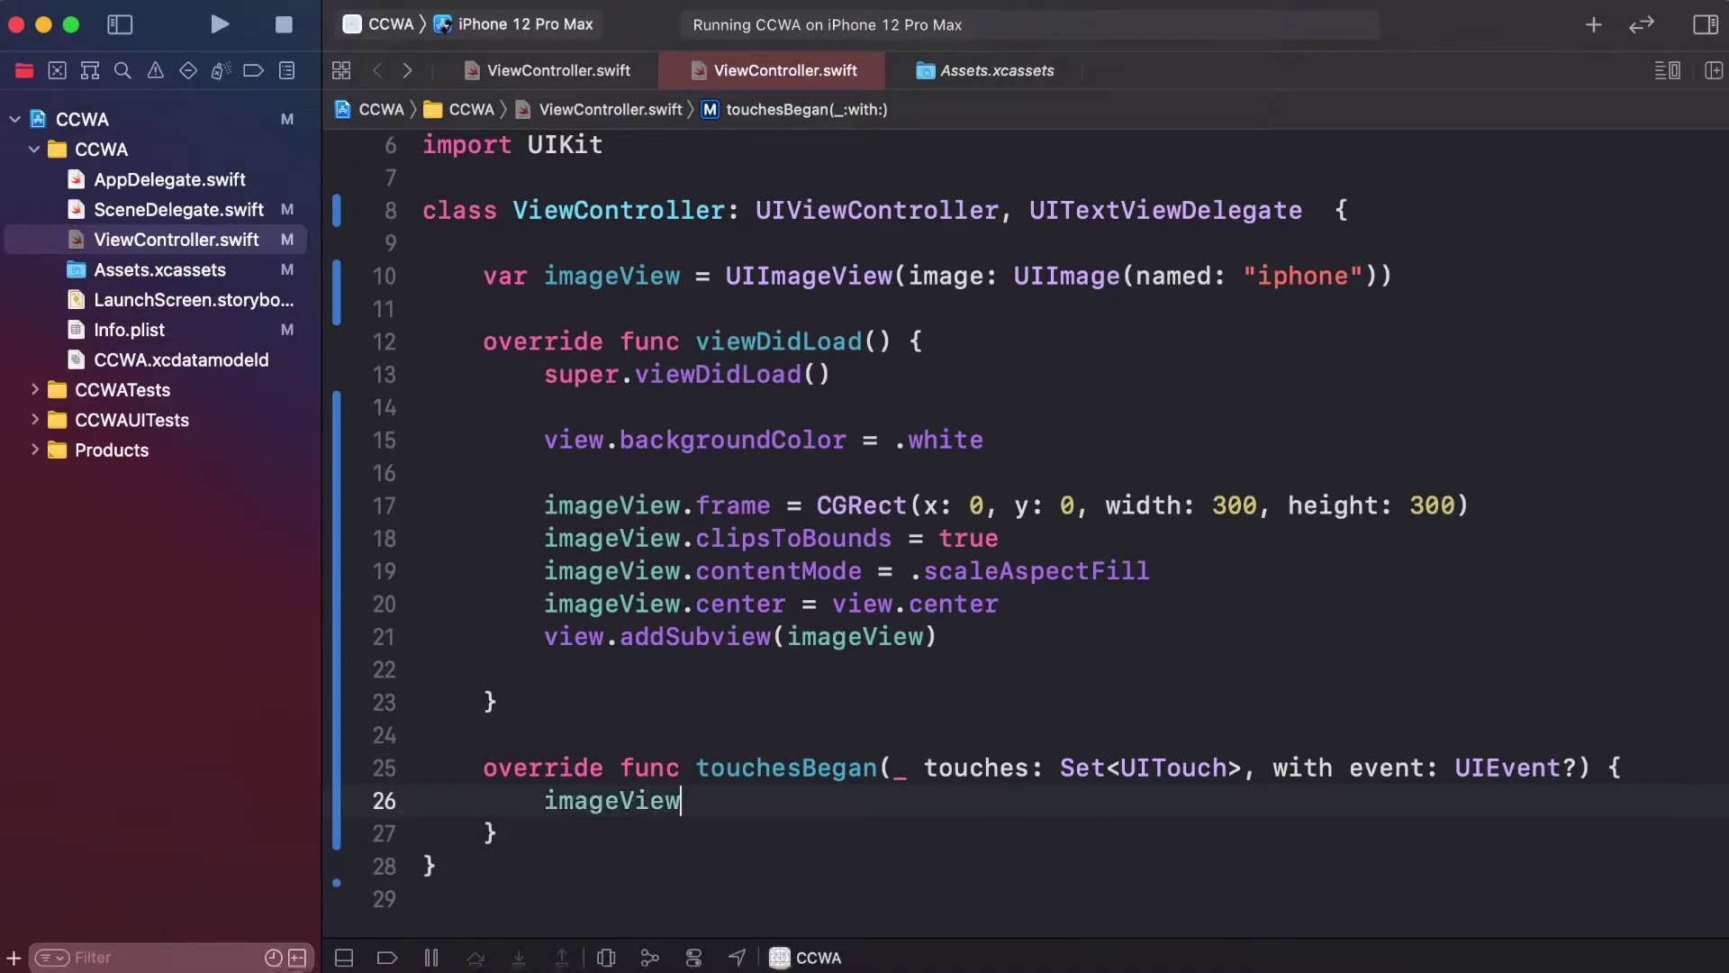
pyautogui.write('.tr')
pyautogui.press('Tab')
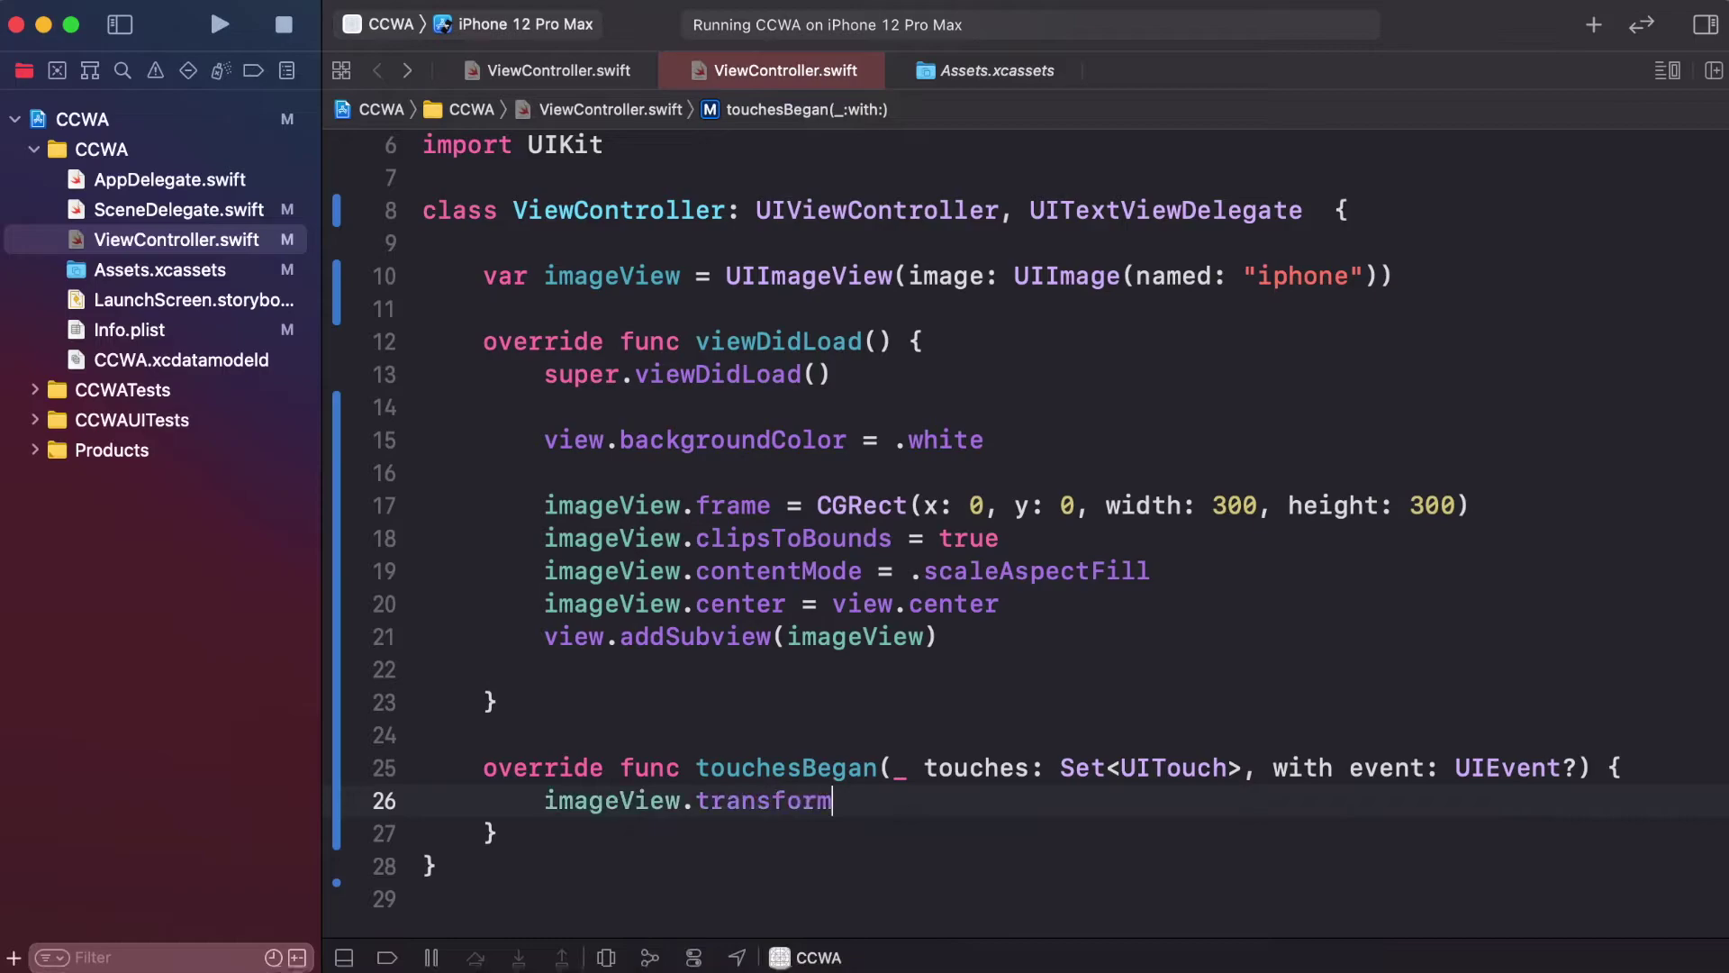
pyautogui.scroll(-4, 945, 540)
pyautogui.scroll(-1, 945, 541)
pyautogui.write(' = ')
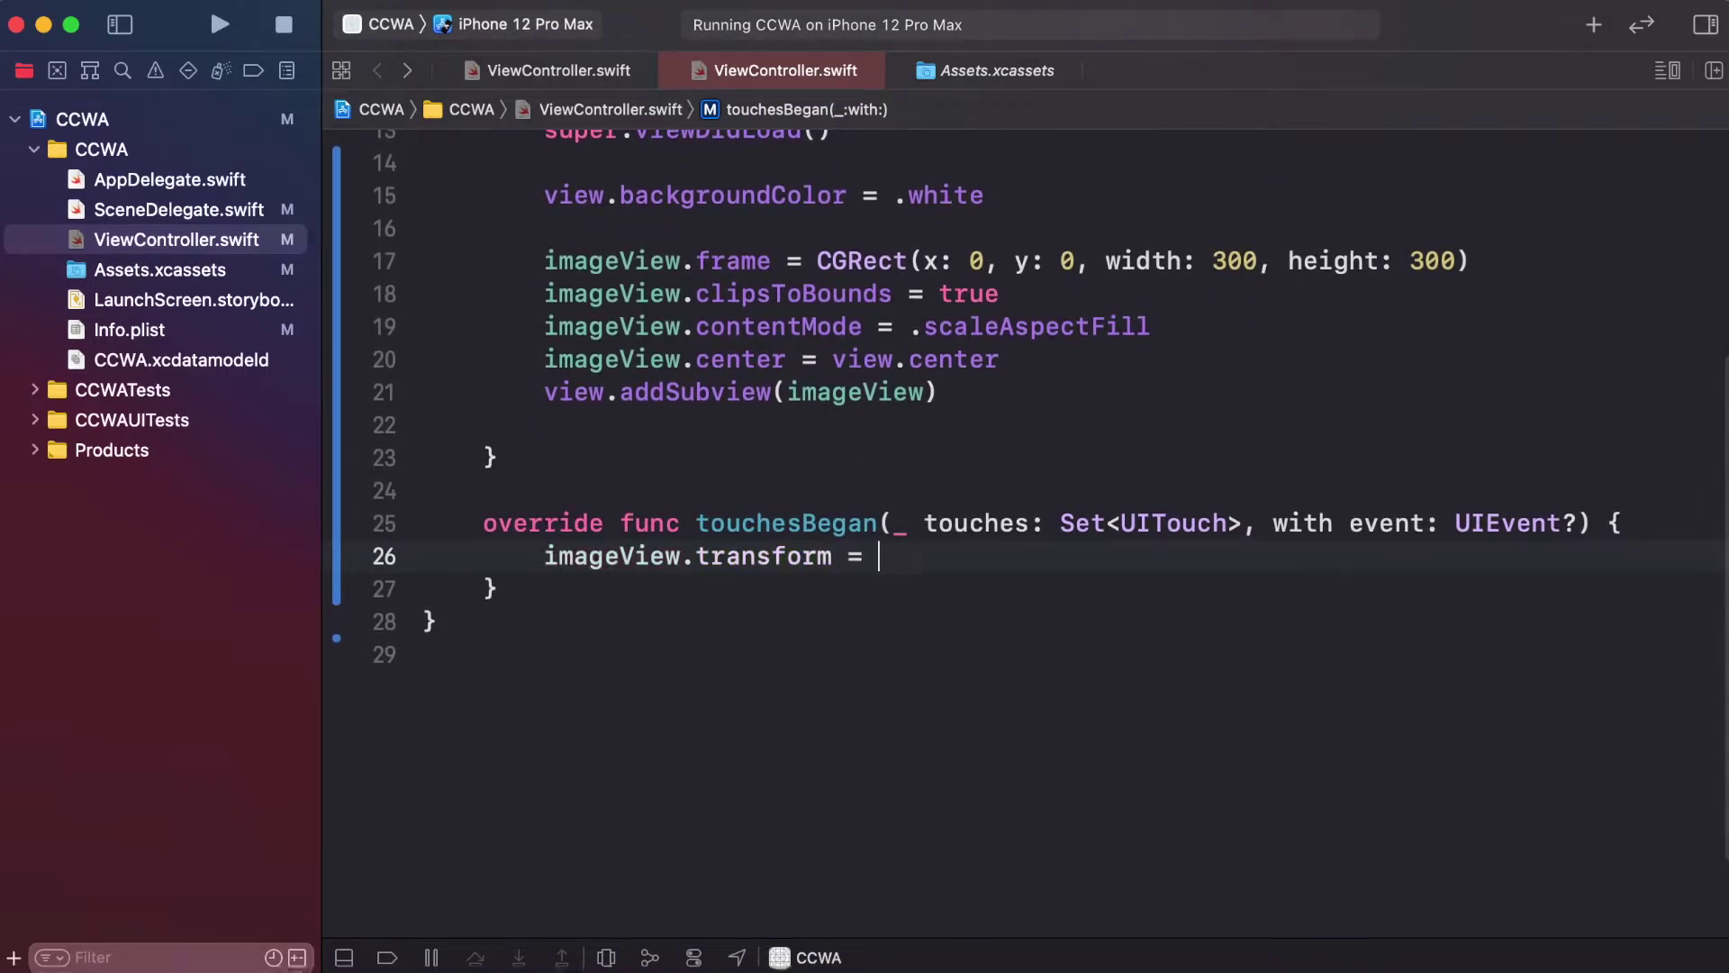
pyautogui.write('CGA')
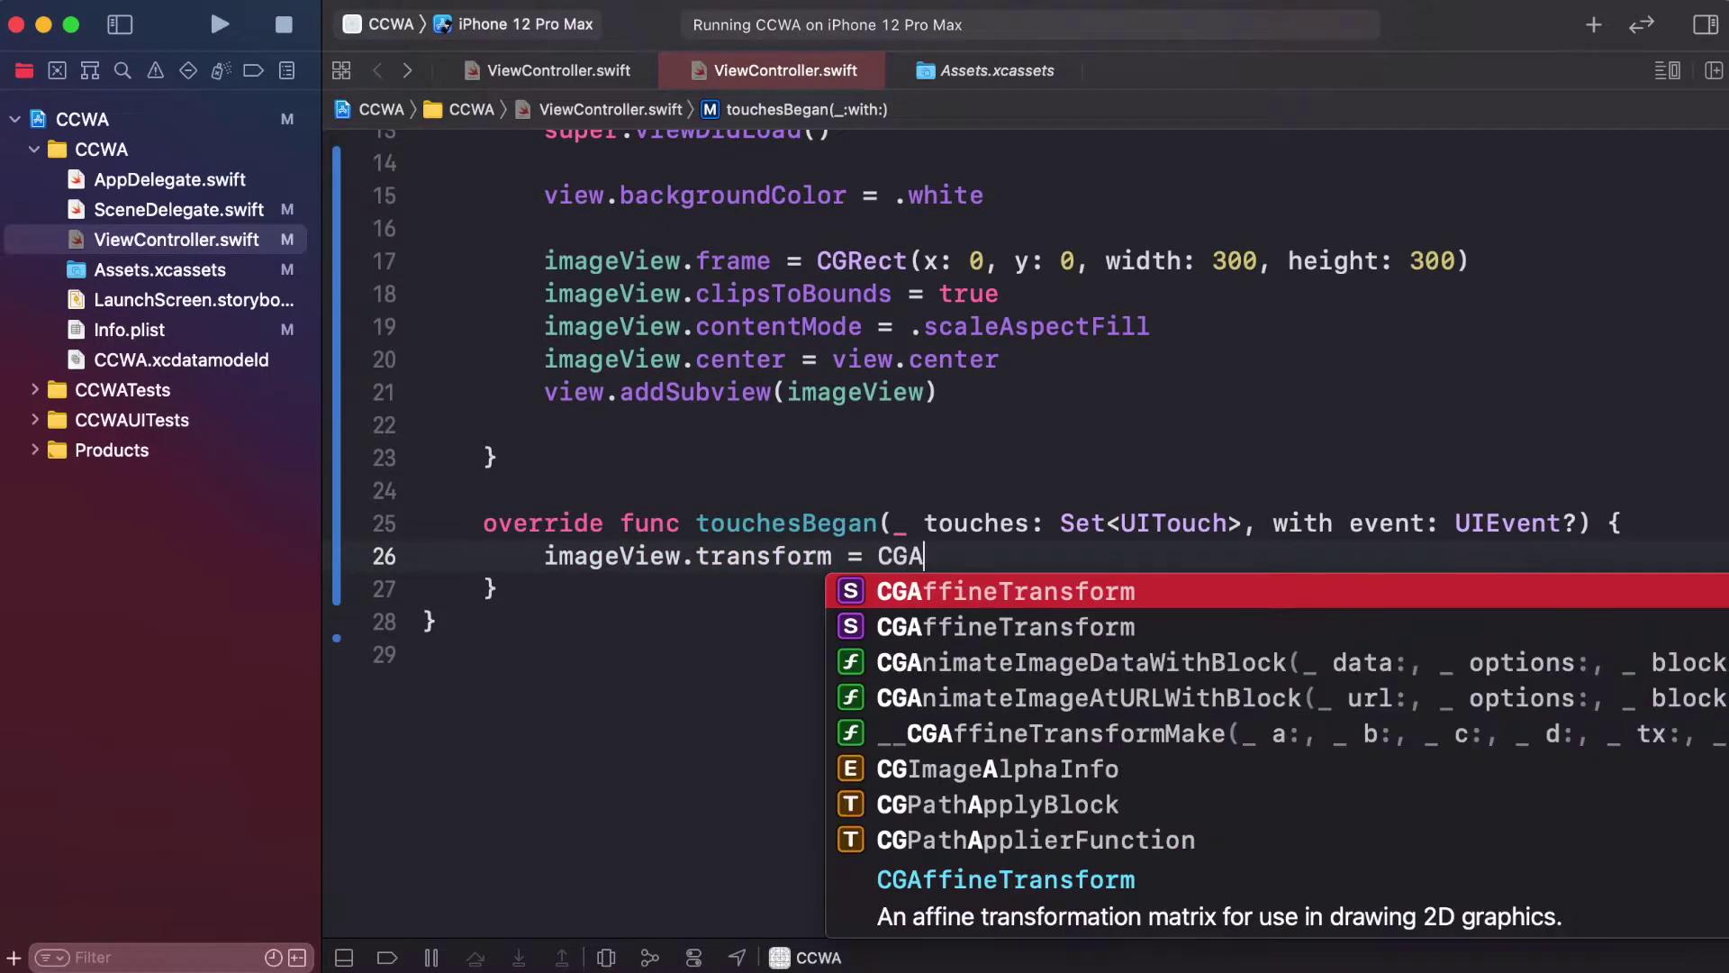
pyautogui.write('f')
pyautogui.press('Tab')
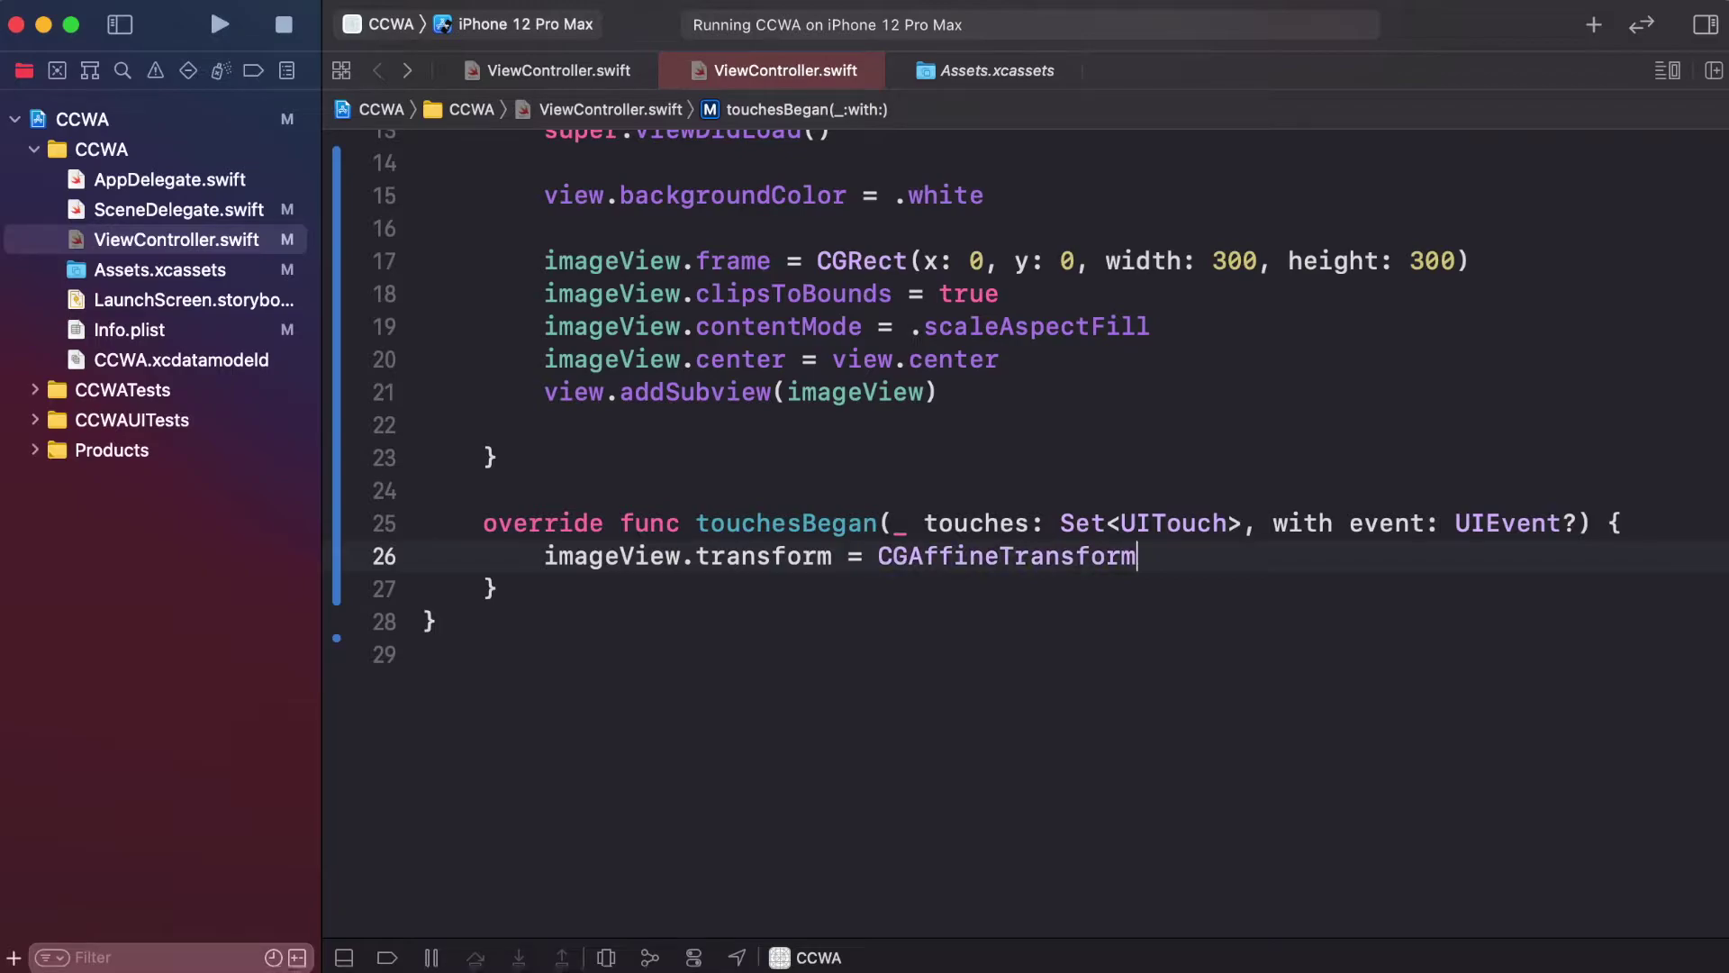
pyautogui.write('(ro')
pyautogui.press('Return')
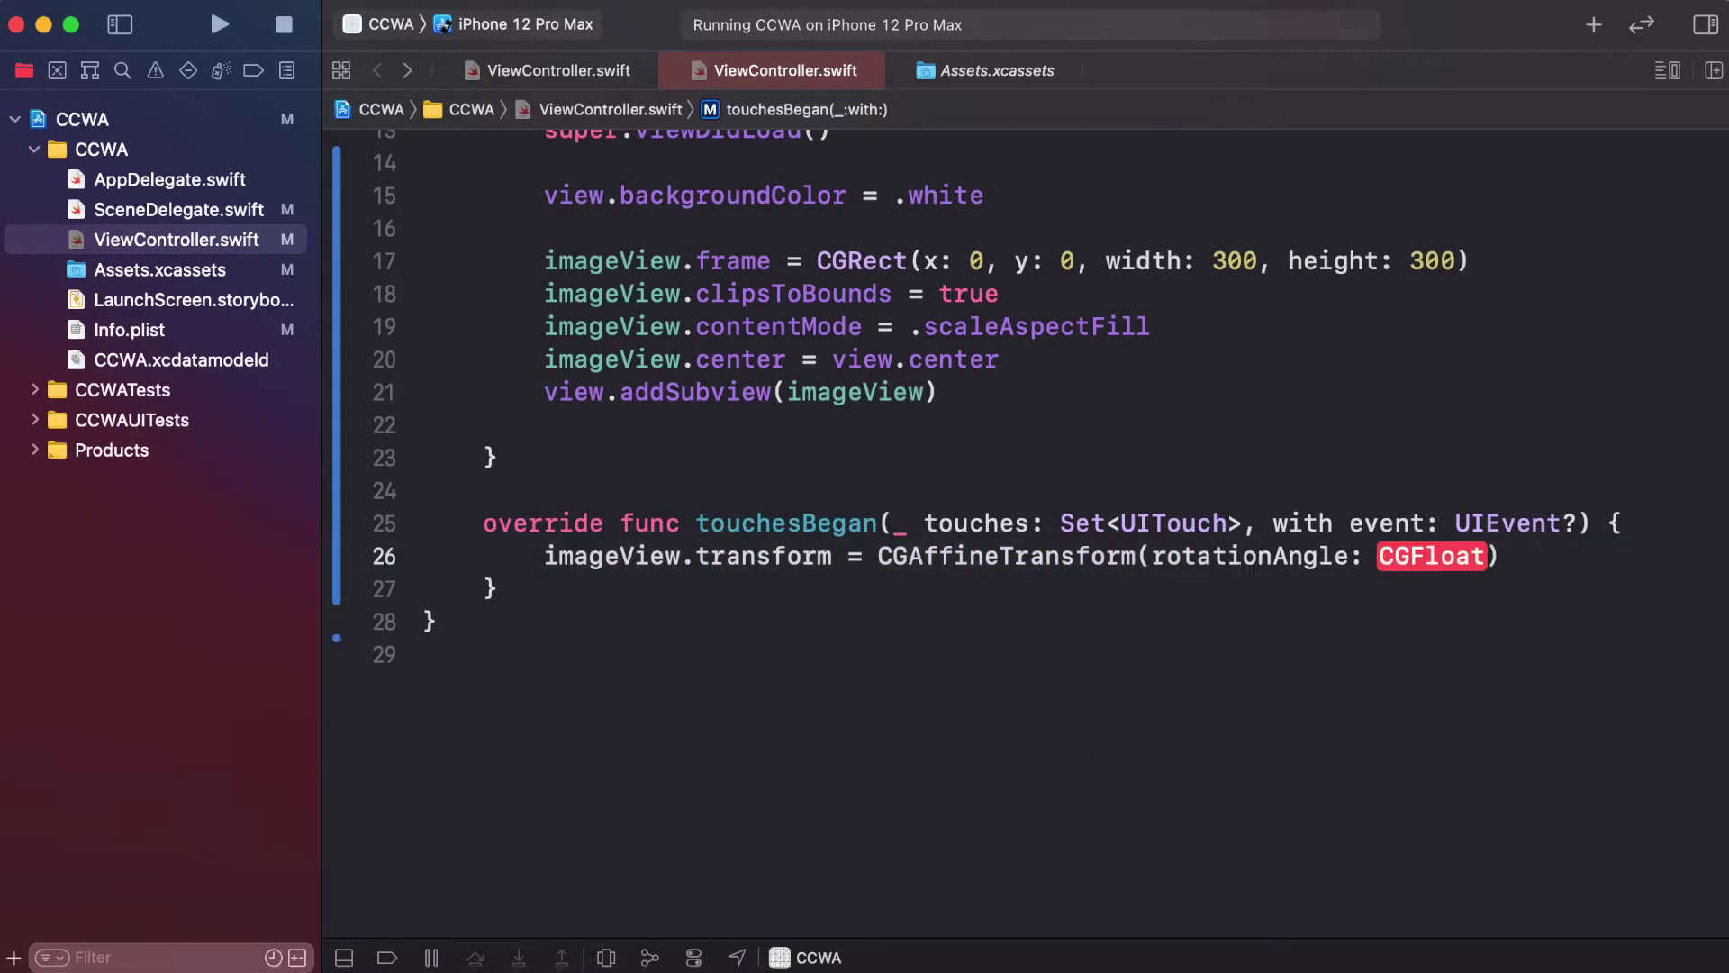
pyautogui.write('.')
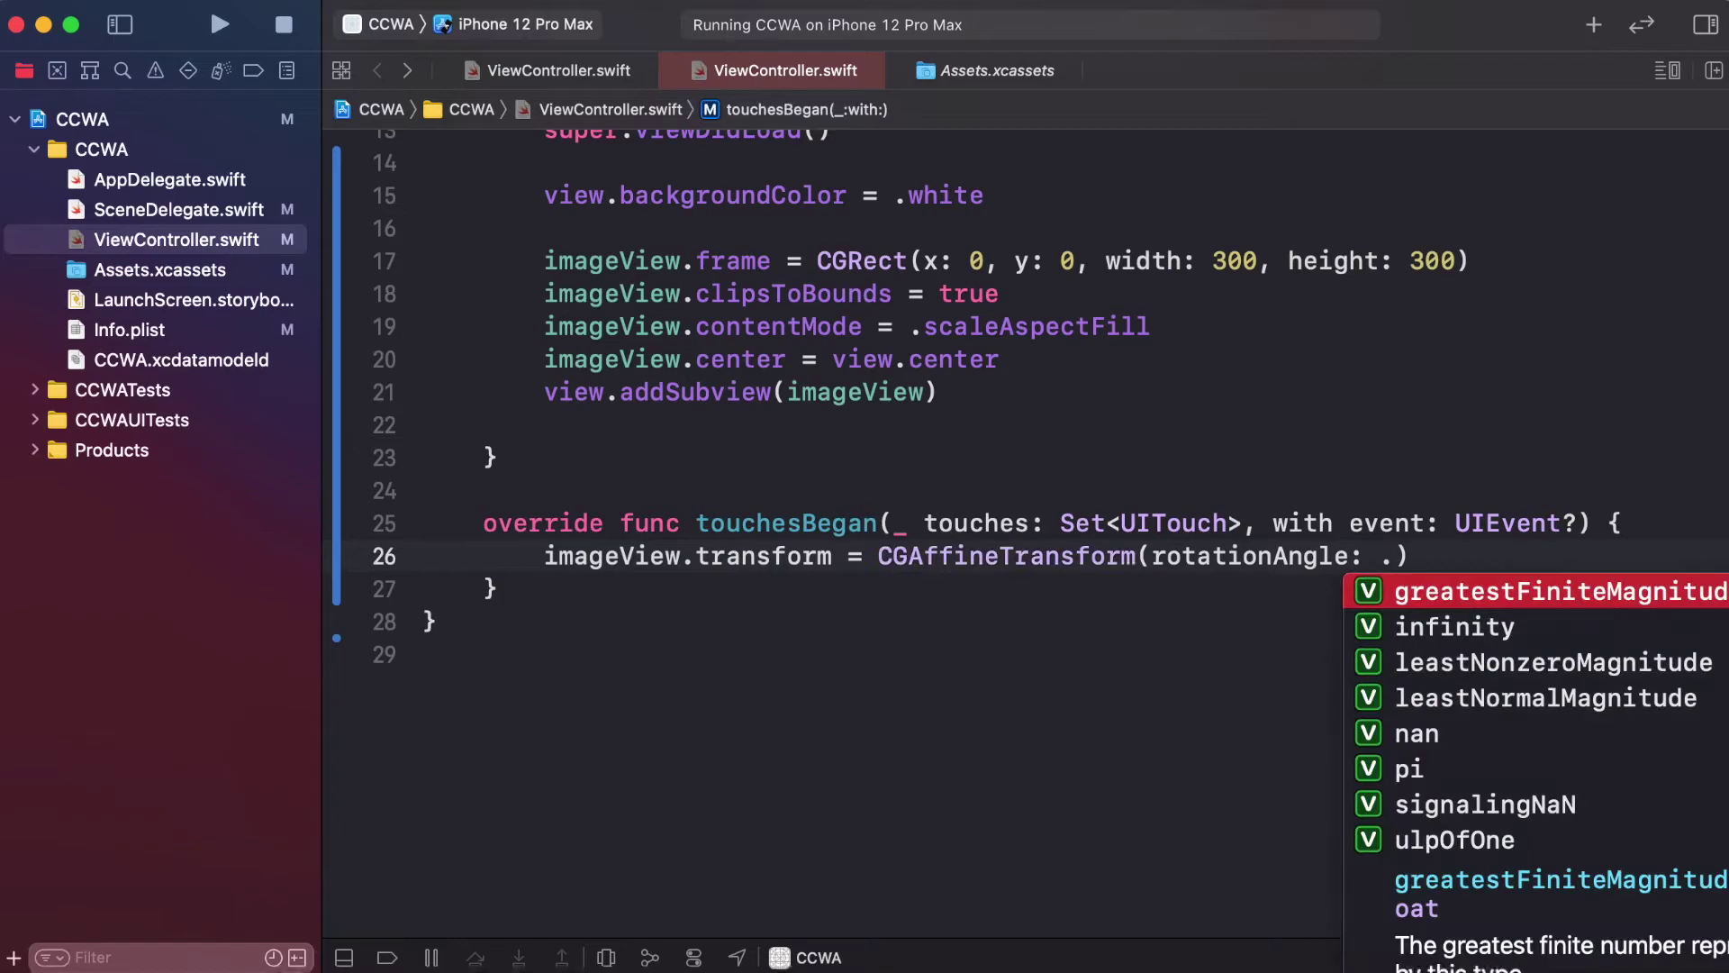
pyautogui.write('pi / ')
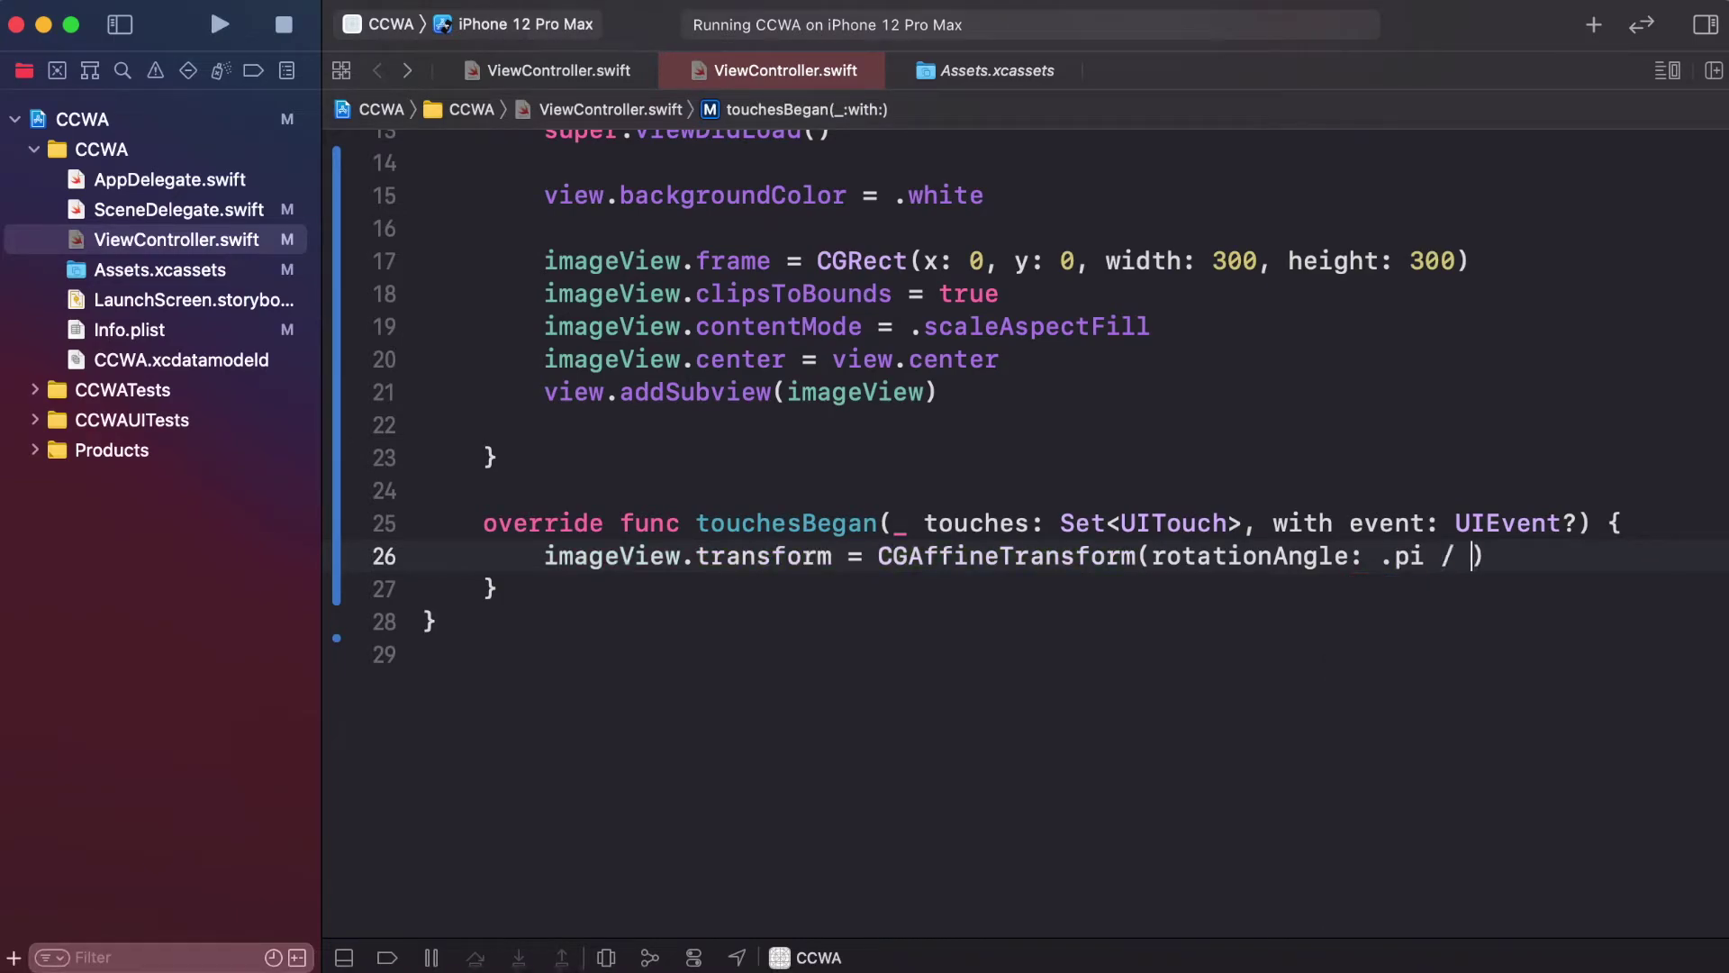
pyautogui.write('2')
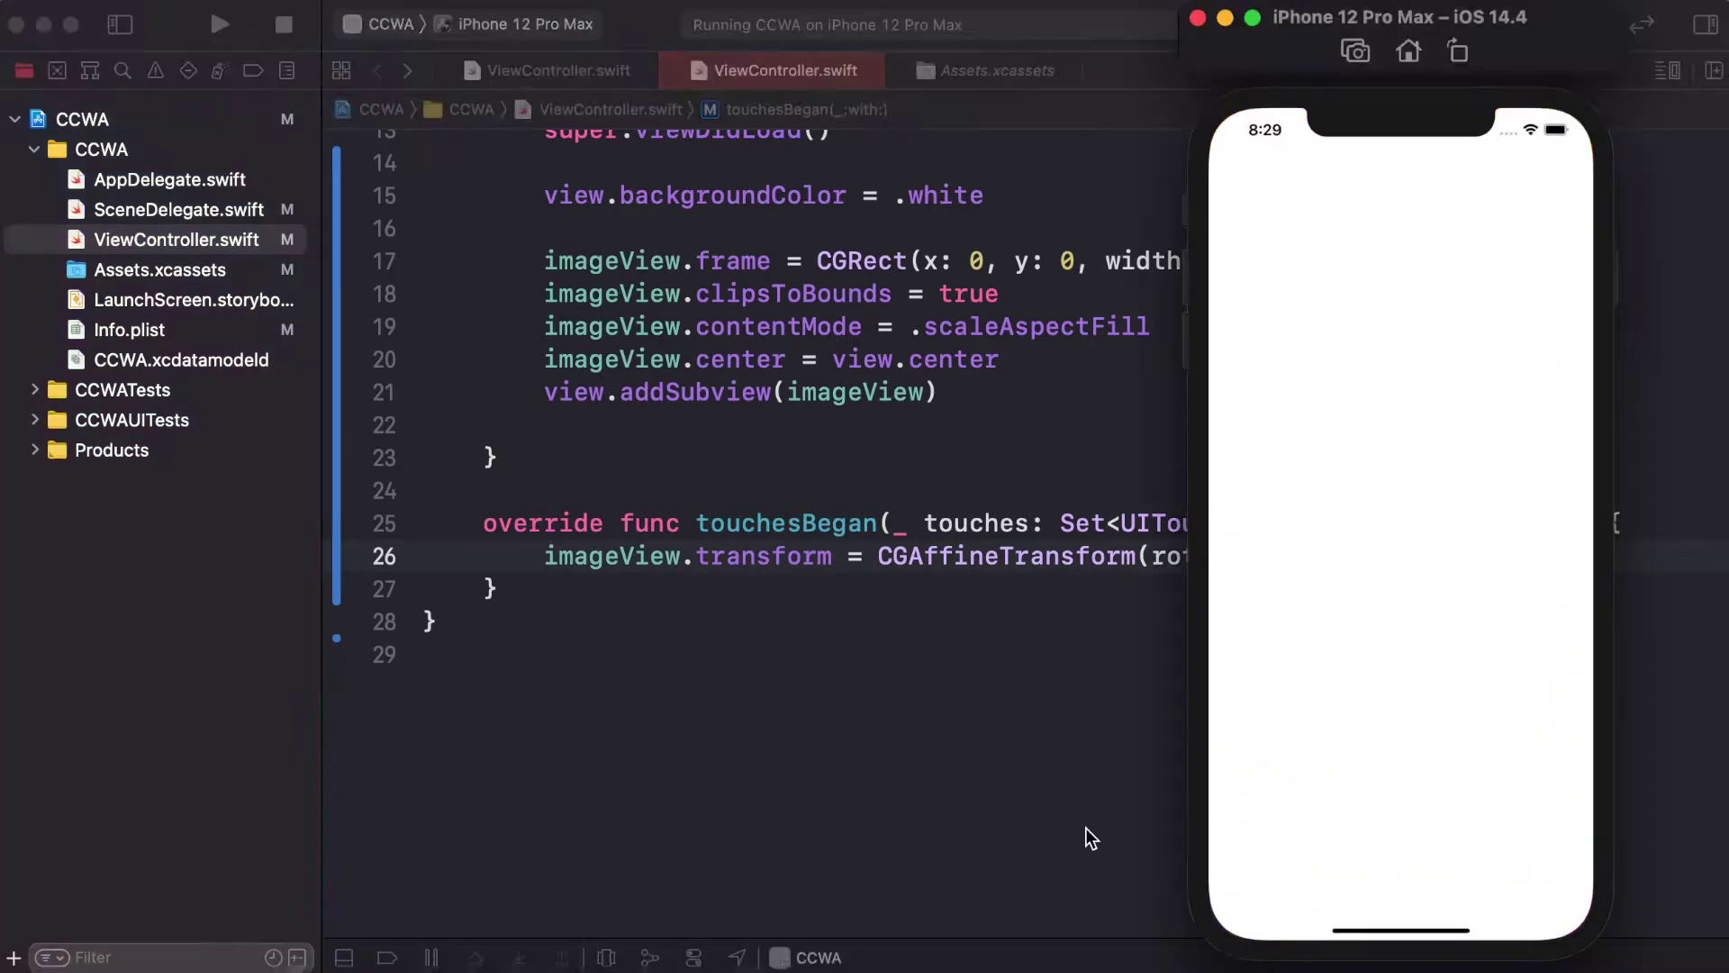
# Tap the Simulator screen to turn the centred photo 90 degrees.
pyautogui.click(1375, 713)
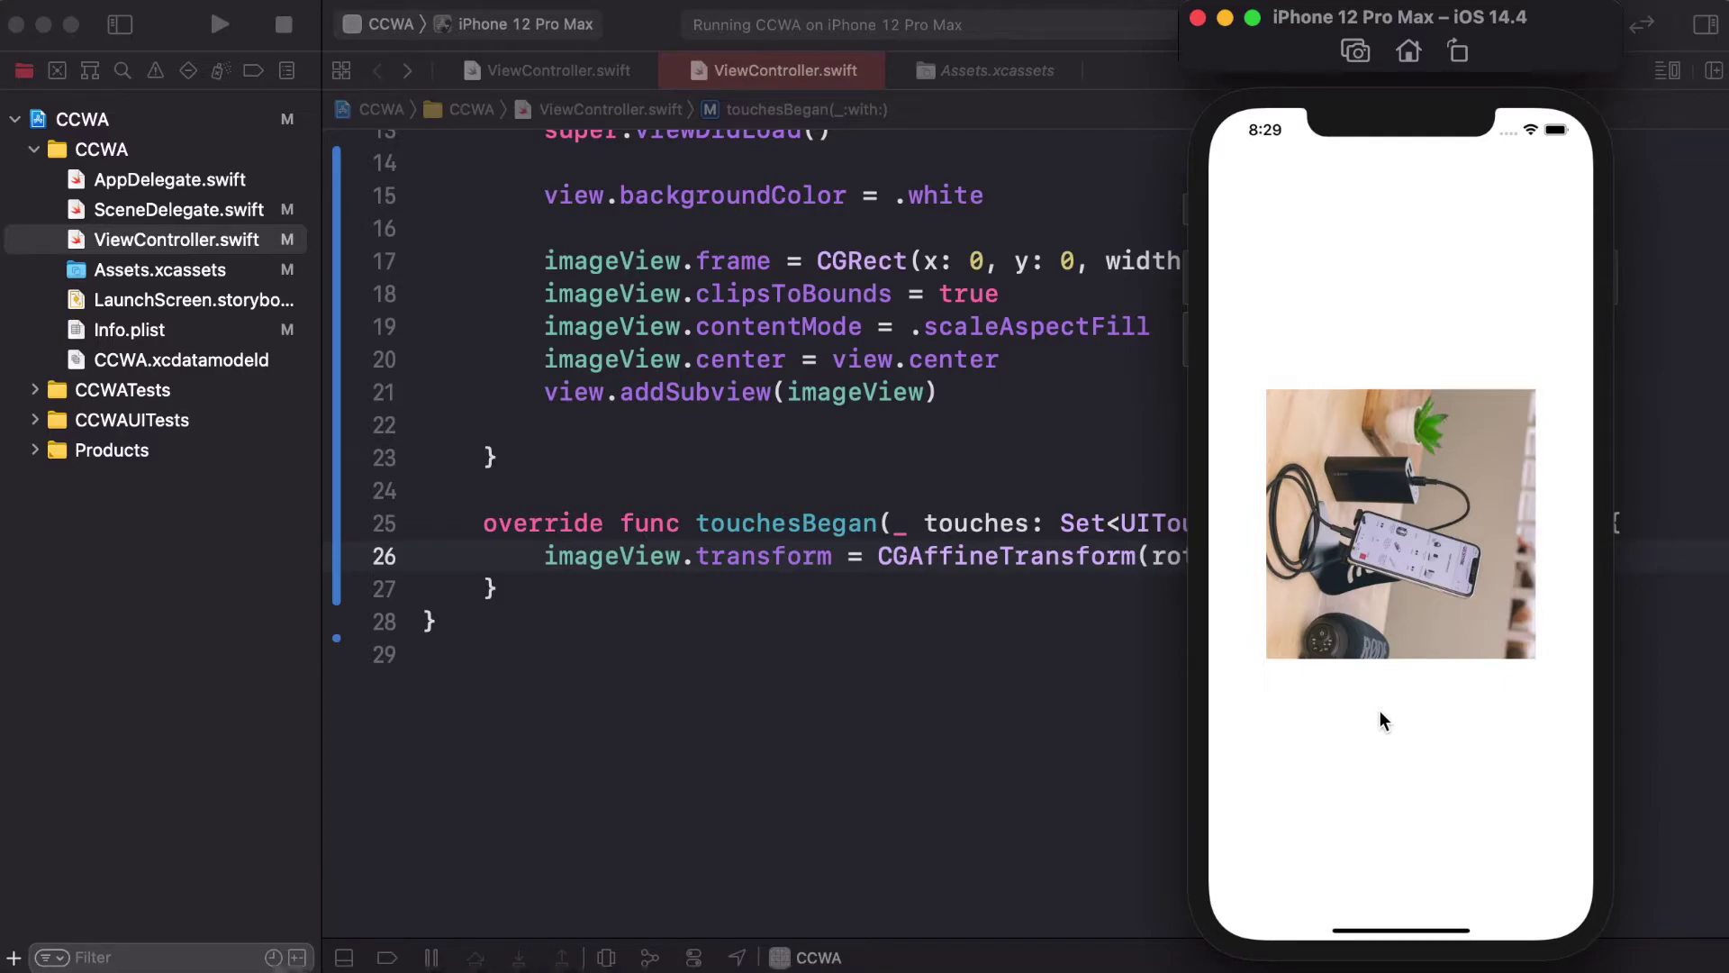
# Change line 26 to imageView.transform.rotated(by: .pi / 2) and rebuild the app.
pyautogui.press('super+Tab')
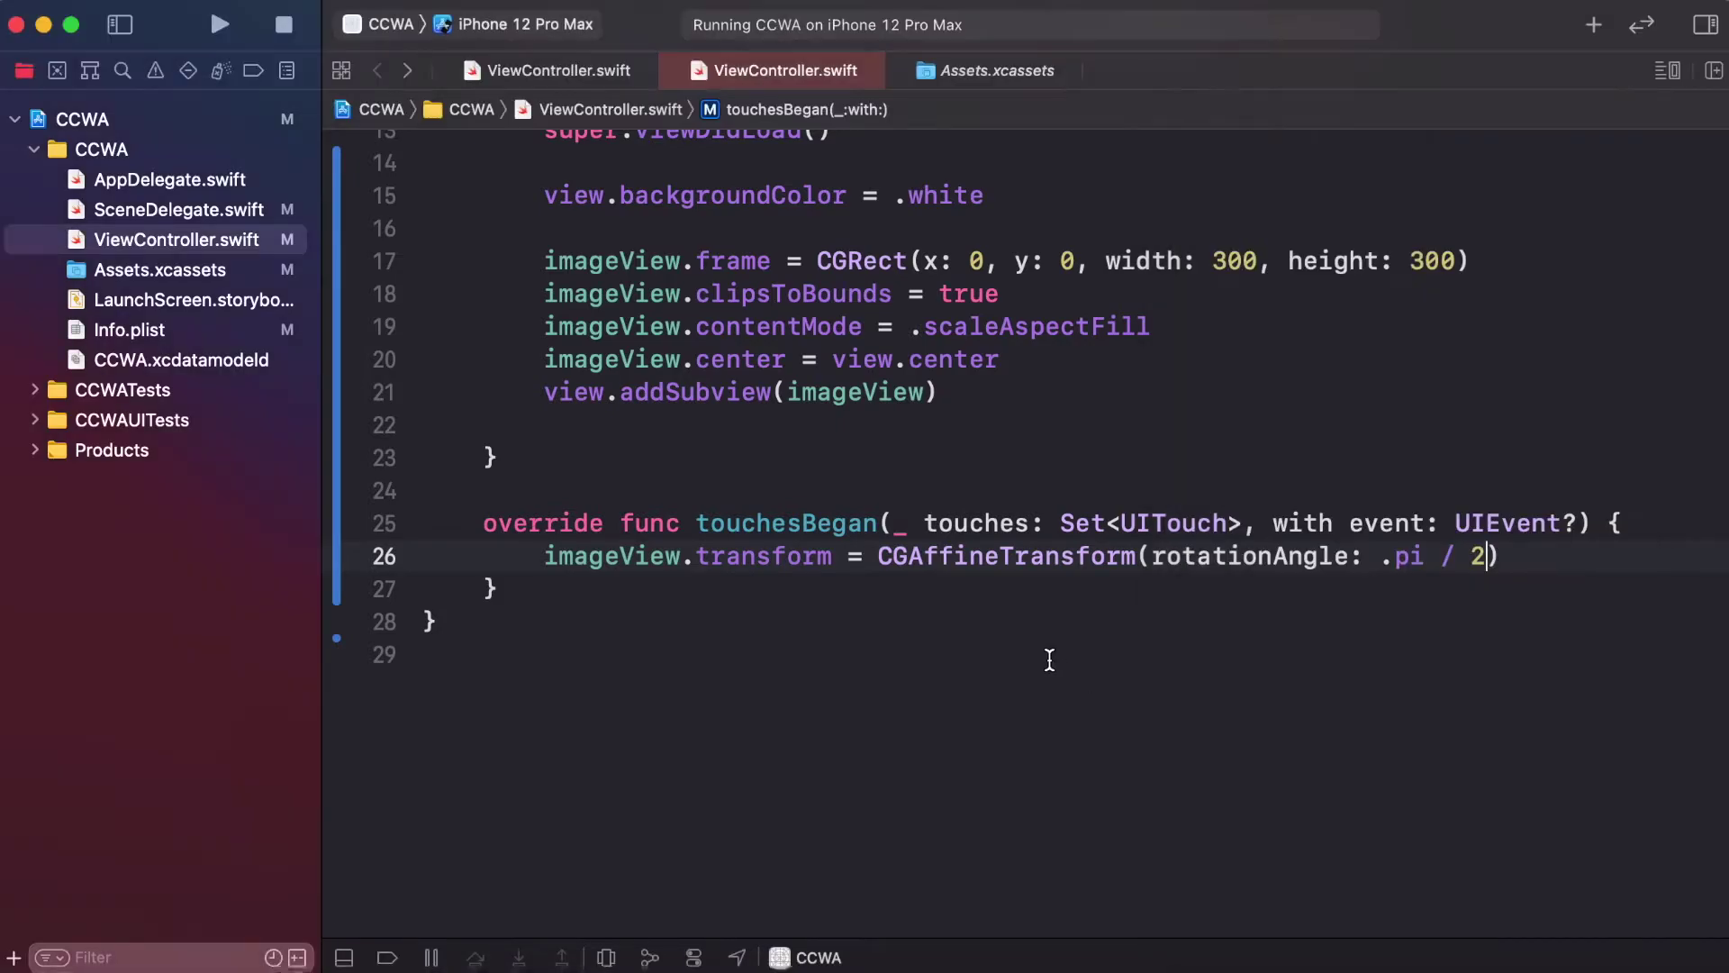
pyautogui.doubleClick(950, 559)
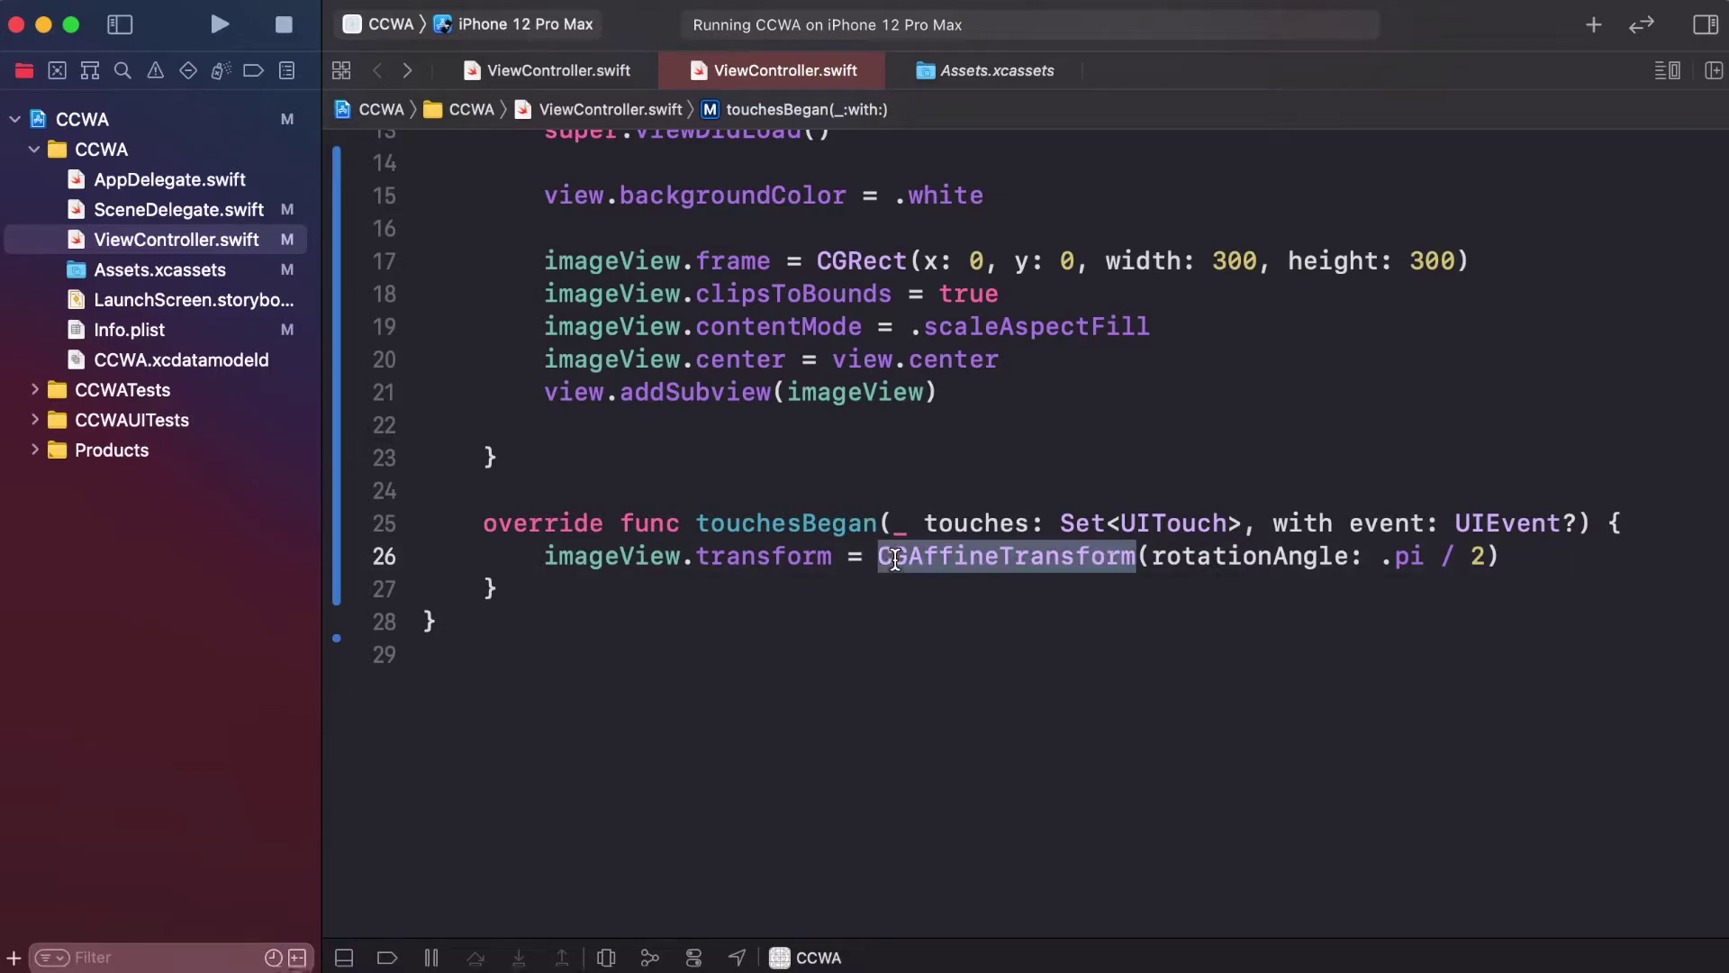
pyautogui.moveTo(892, 559); pyautogui.dragTo(1492, 560)
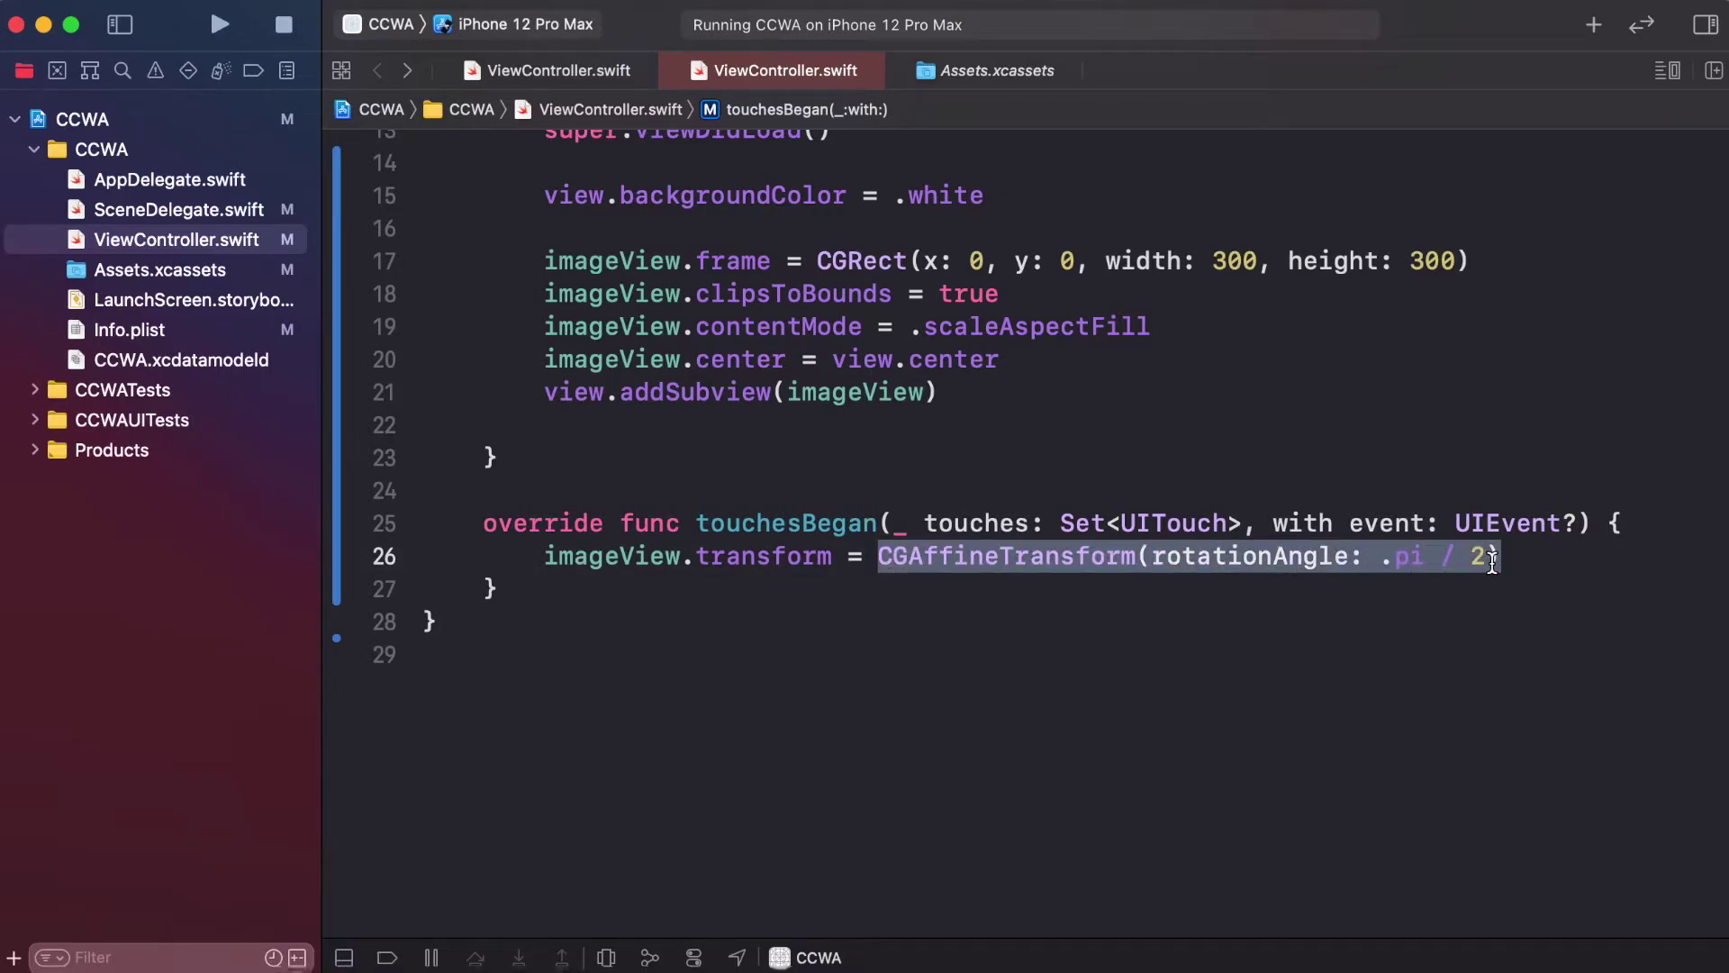
pyautogui.write('img')
pyautogui.press('BackSpace')
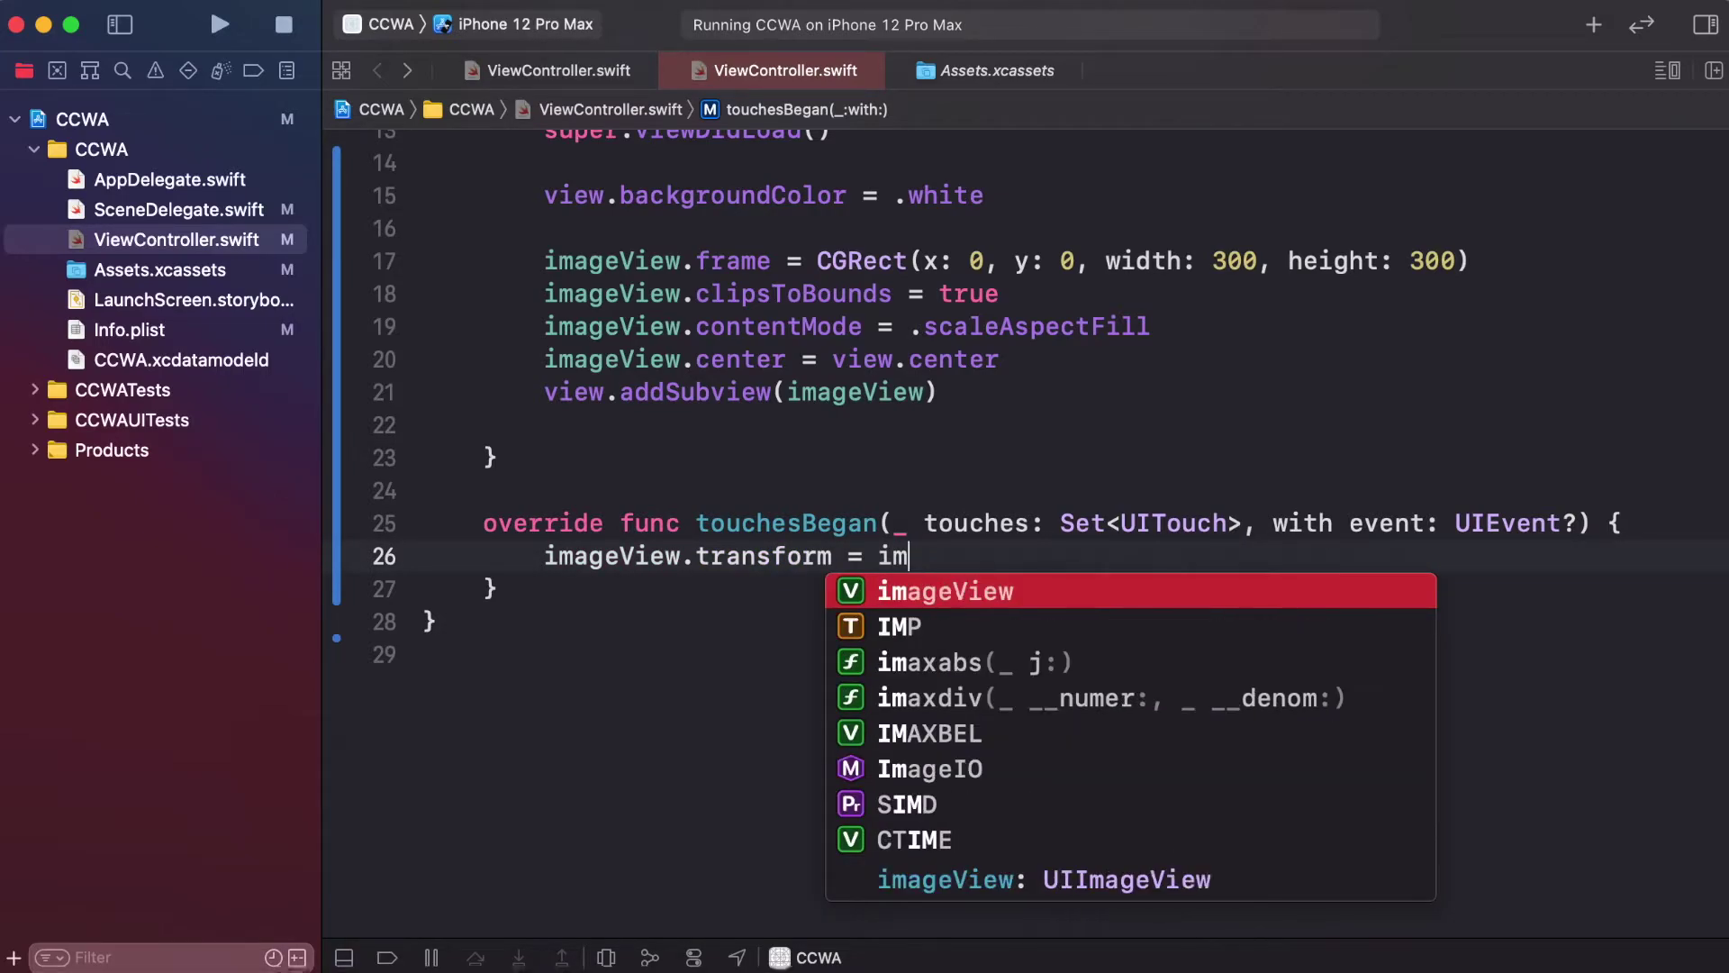
pyautogui.press('Tab')
pyautogui.write('.tr')
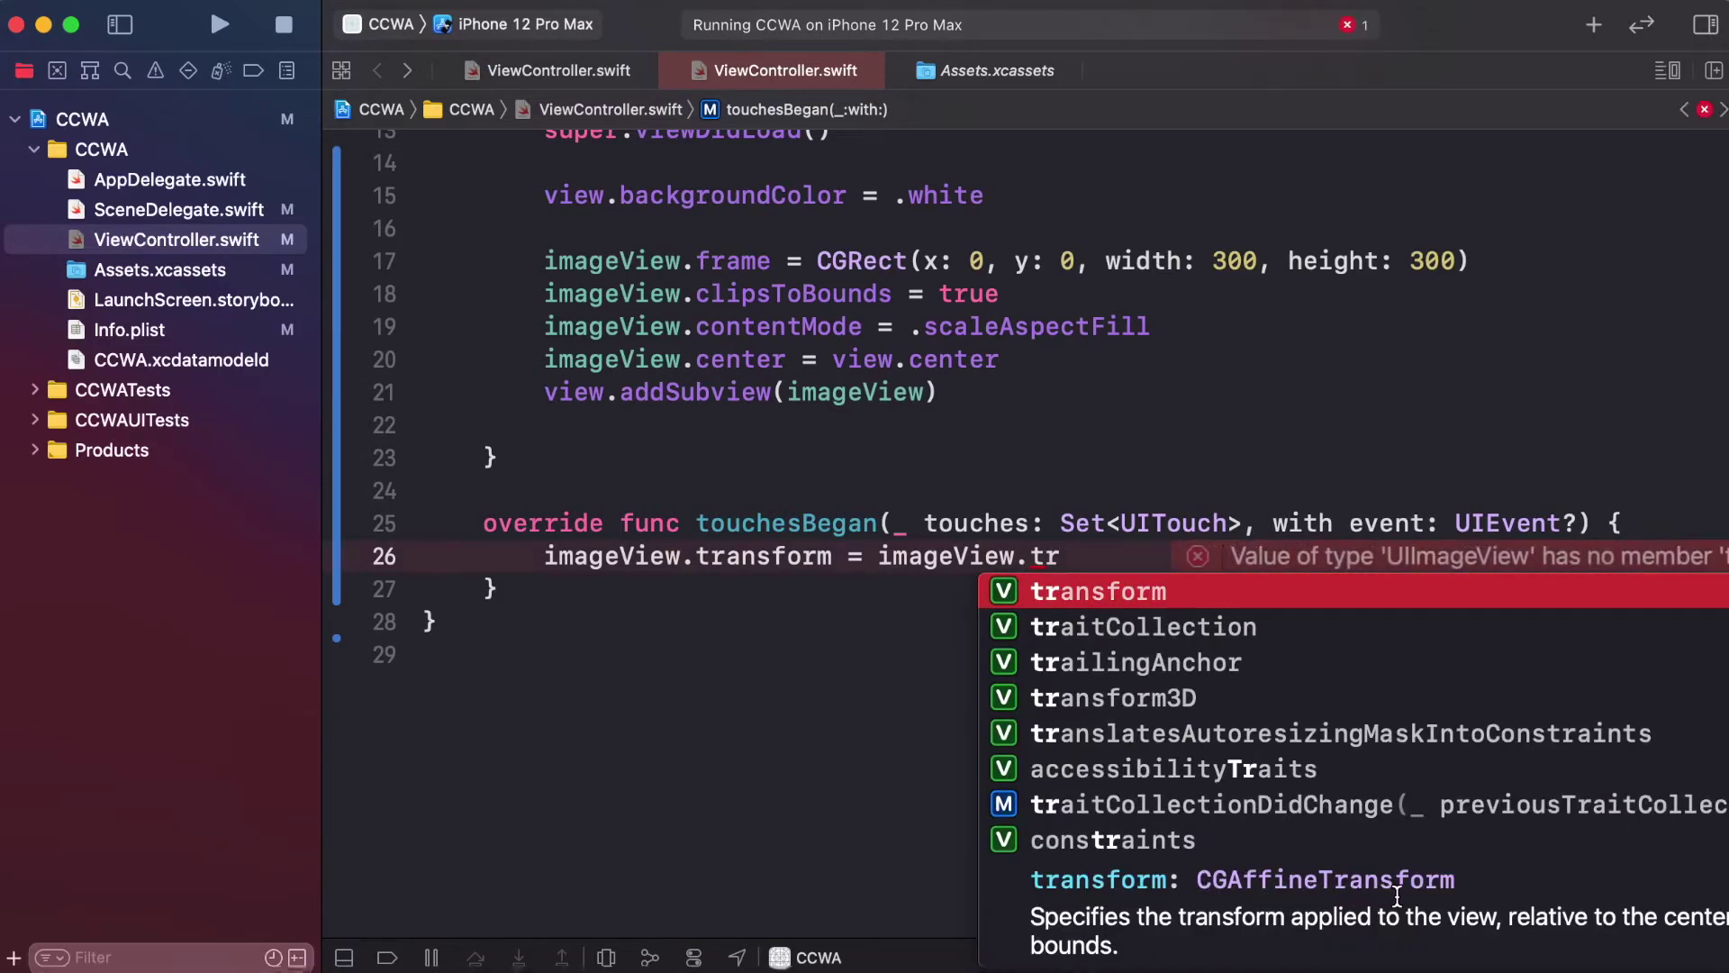
pyautogui.press('Return')
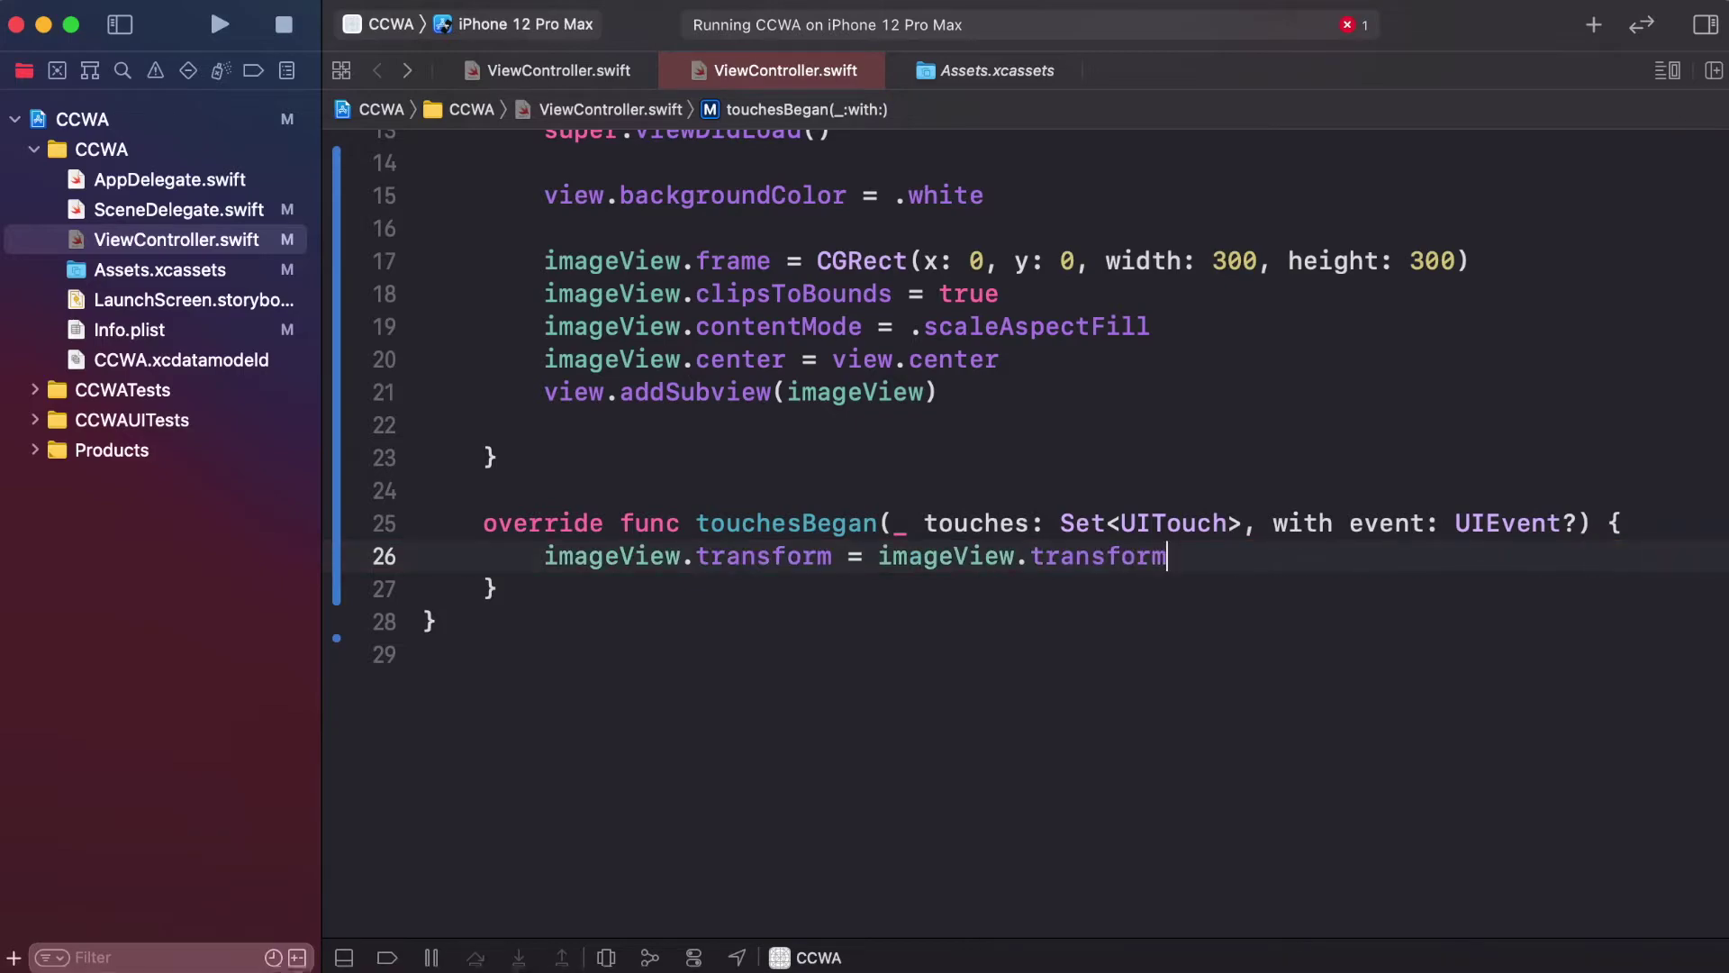
pyautogui.write('.ro')
pyautogui.press('Return')
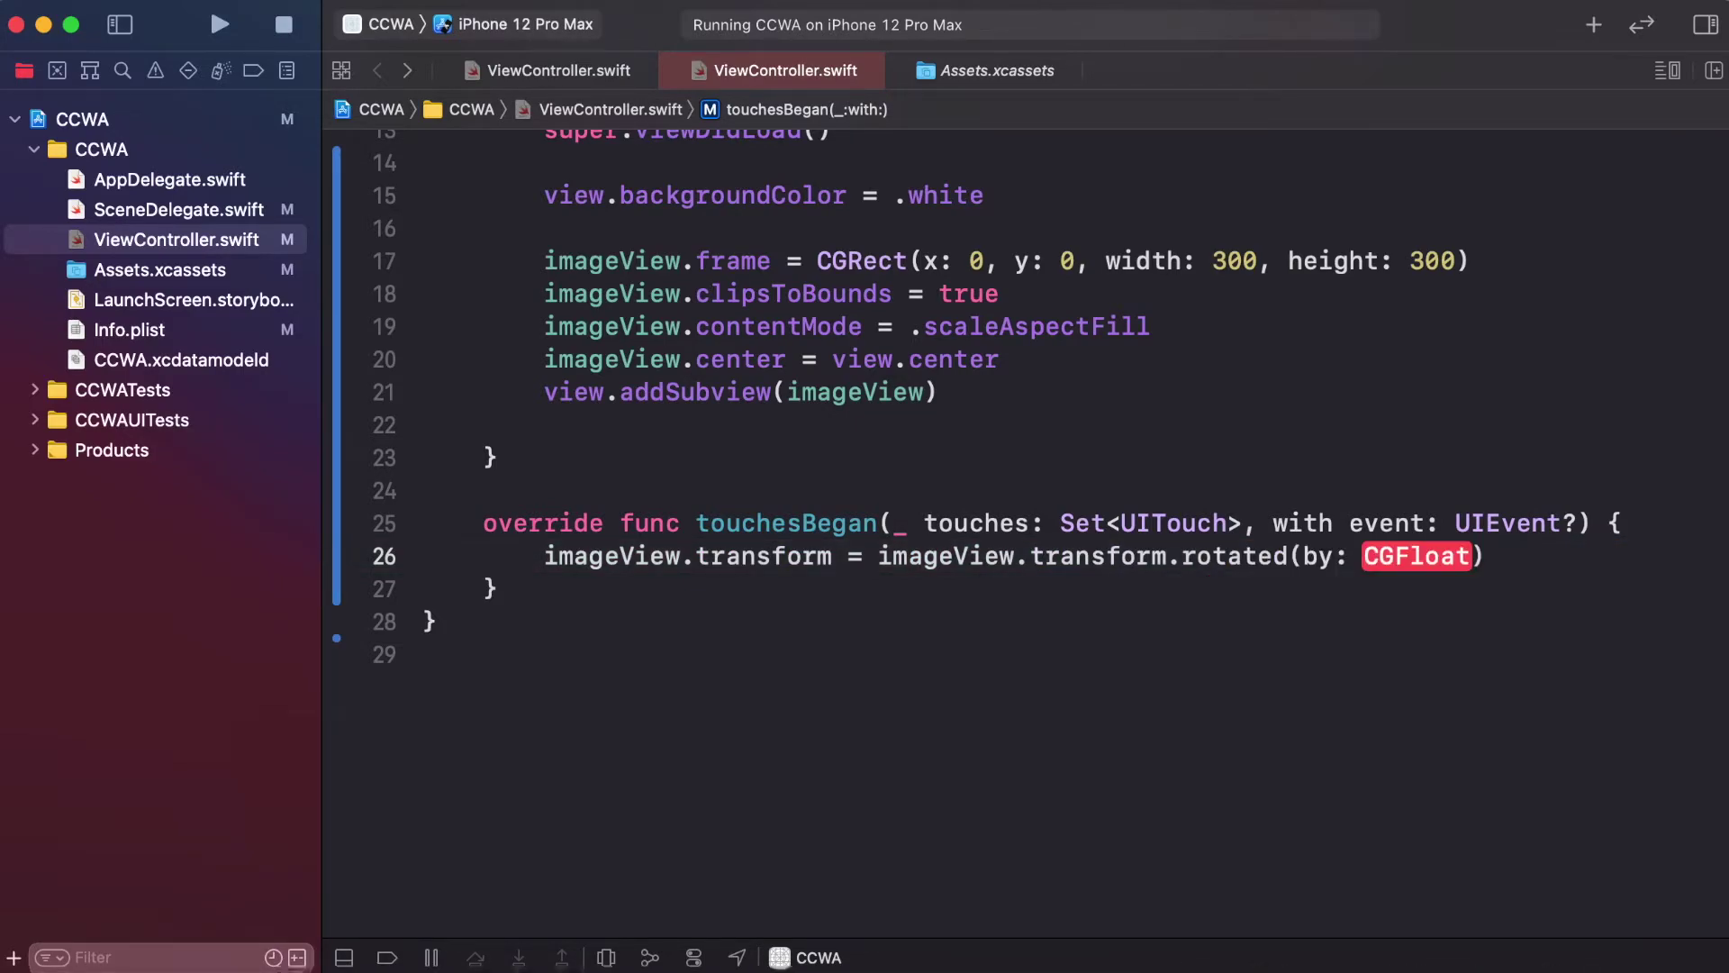
pyautogui.write('.')
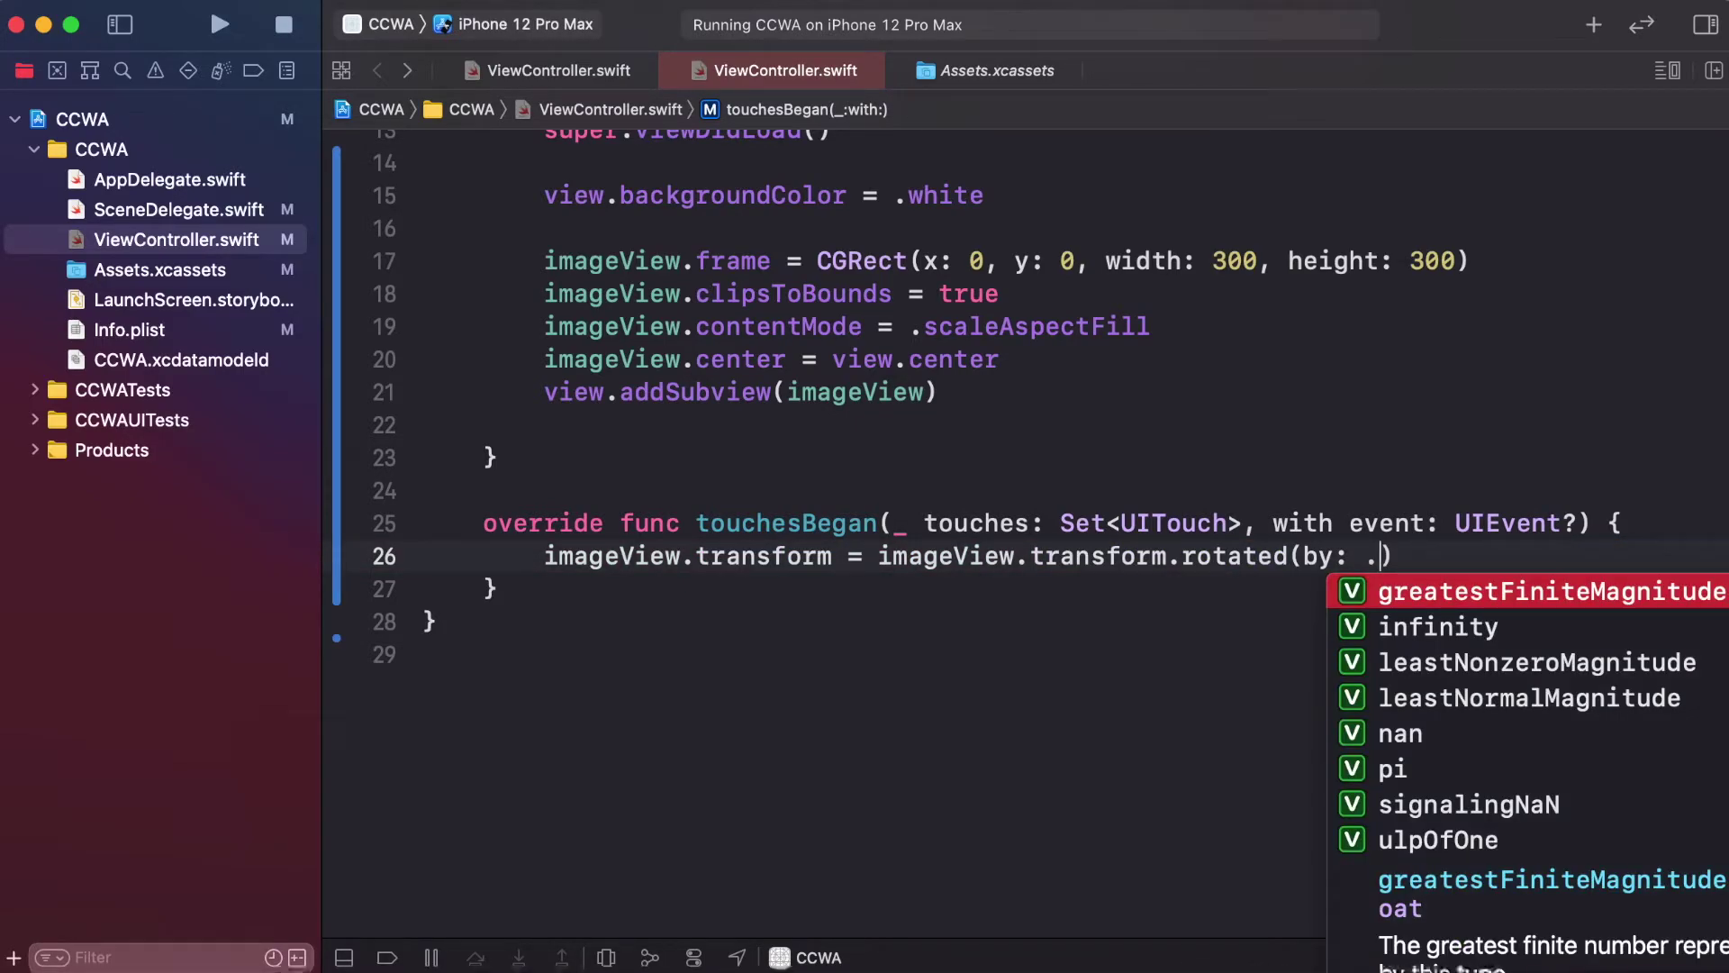
pyautogui.write('ip')
pyautogui.press('BackSpace')
pyautogui.press('BackSpace')
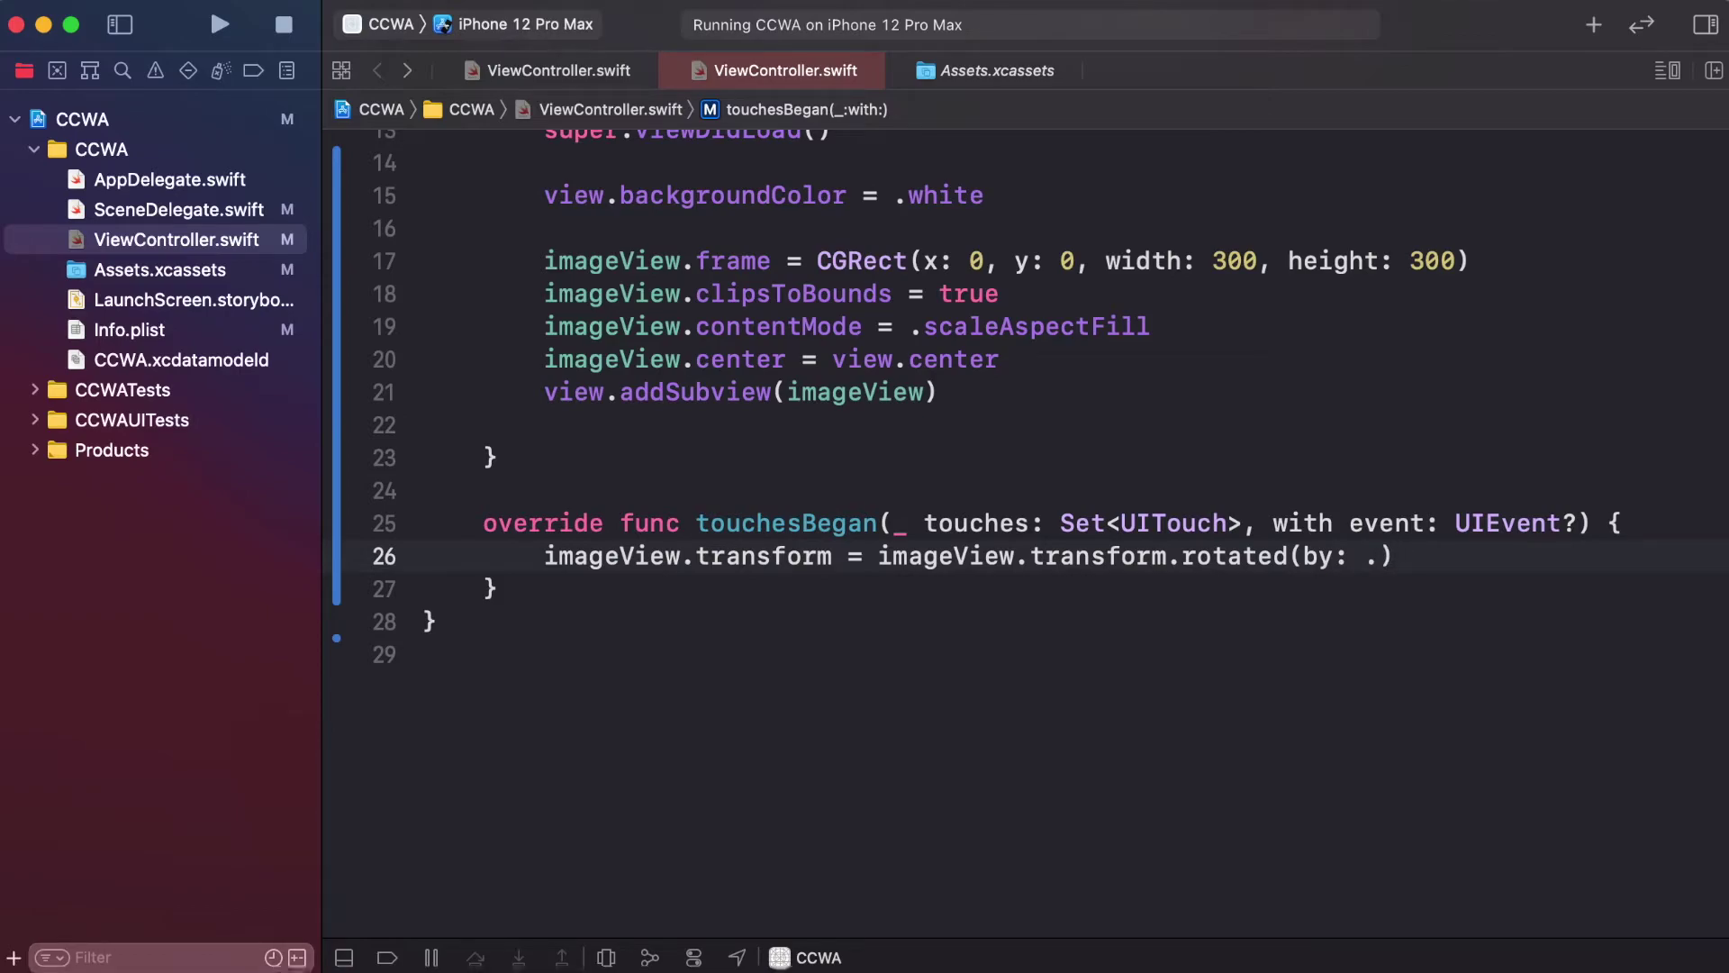
pyautogui.write('pu')
pyautogui.press('BackSpace')
pyautogui.write('i')
pyautogui.press('BackSpace')
pyautogui.press('BackSpace')
pyautogui.write('pi / 2')
pyautogui.press('super+r')
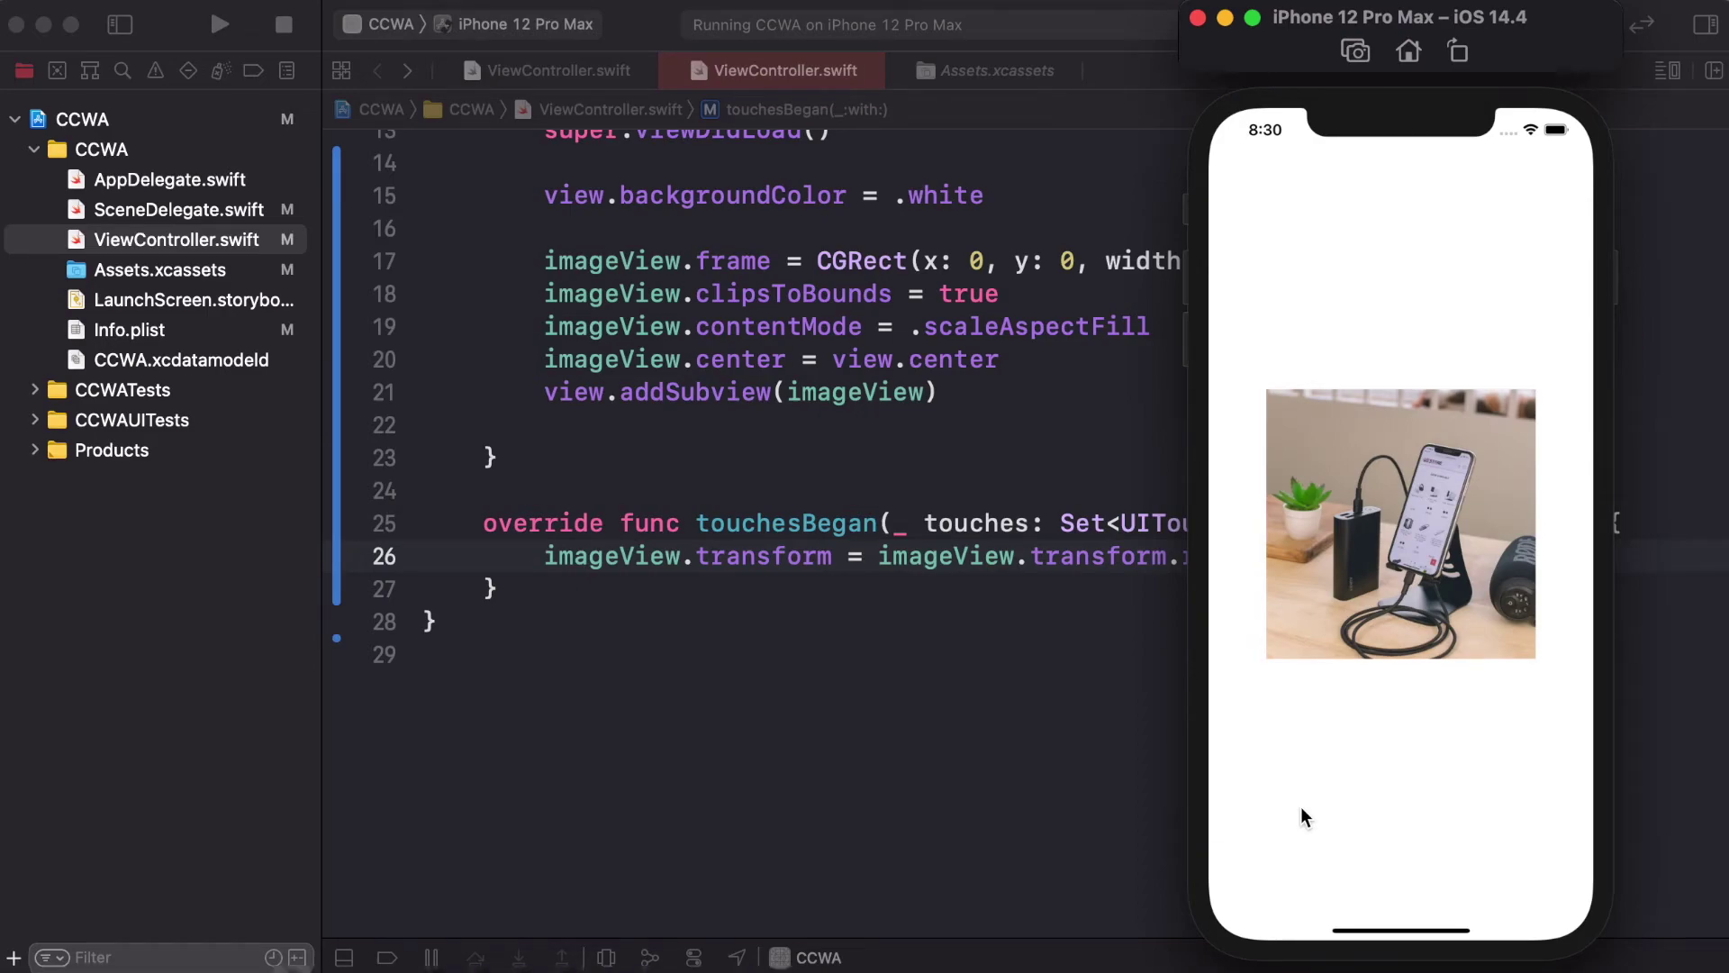
# Tap the Simulator screen repeatedly, turning the photo a quarter turn each time.
pyautogui.click(1301, 807)
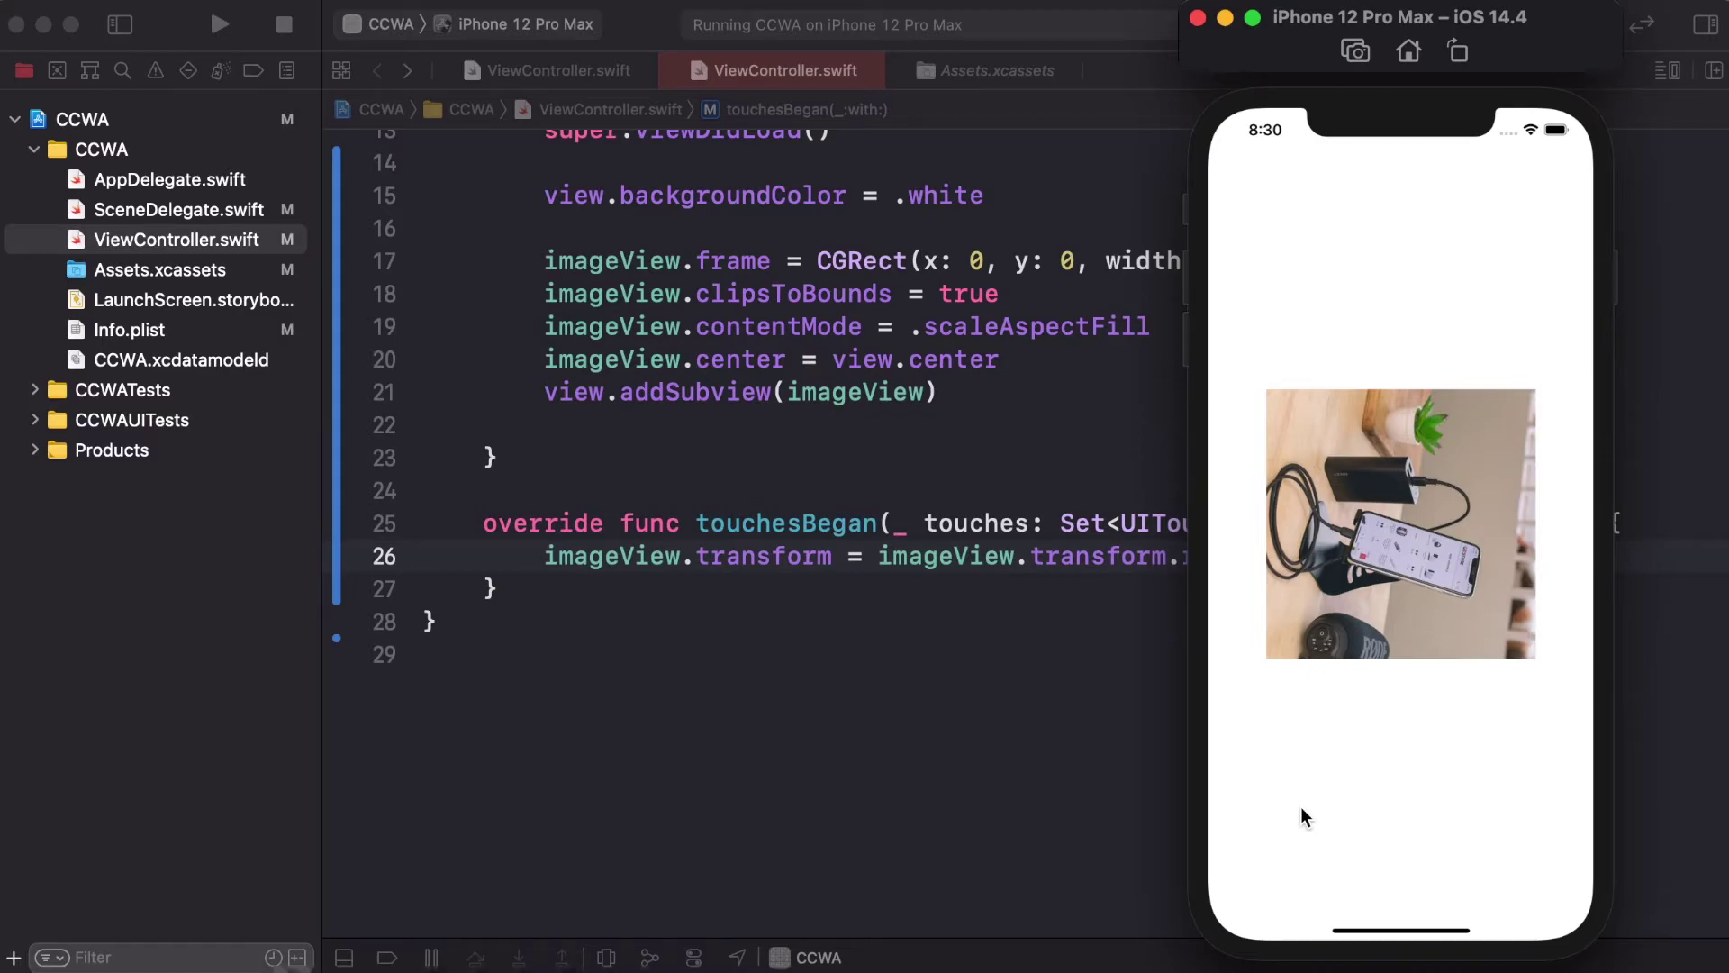
pyautogui.click(1301, 807)
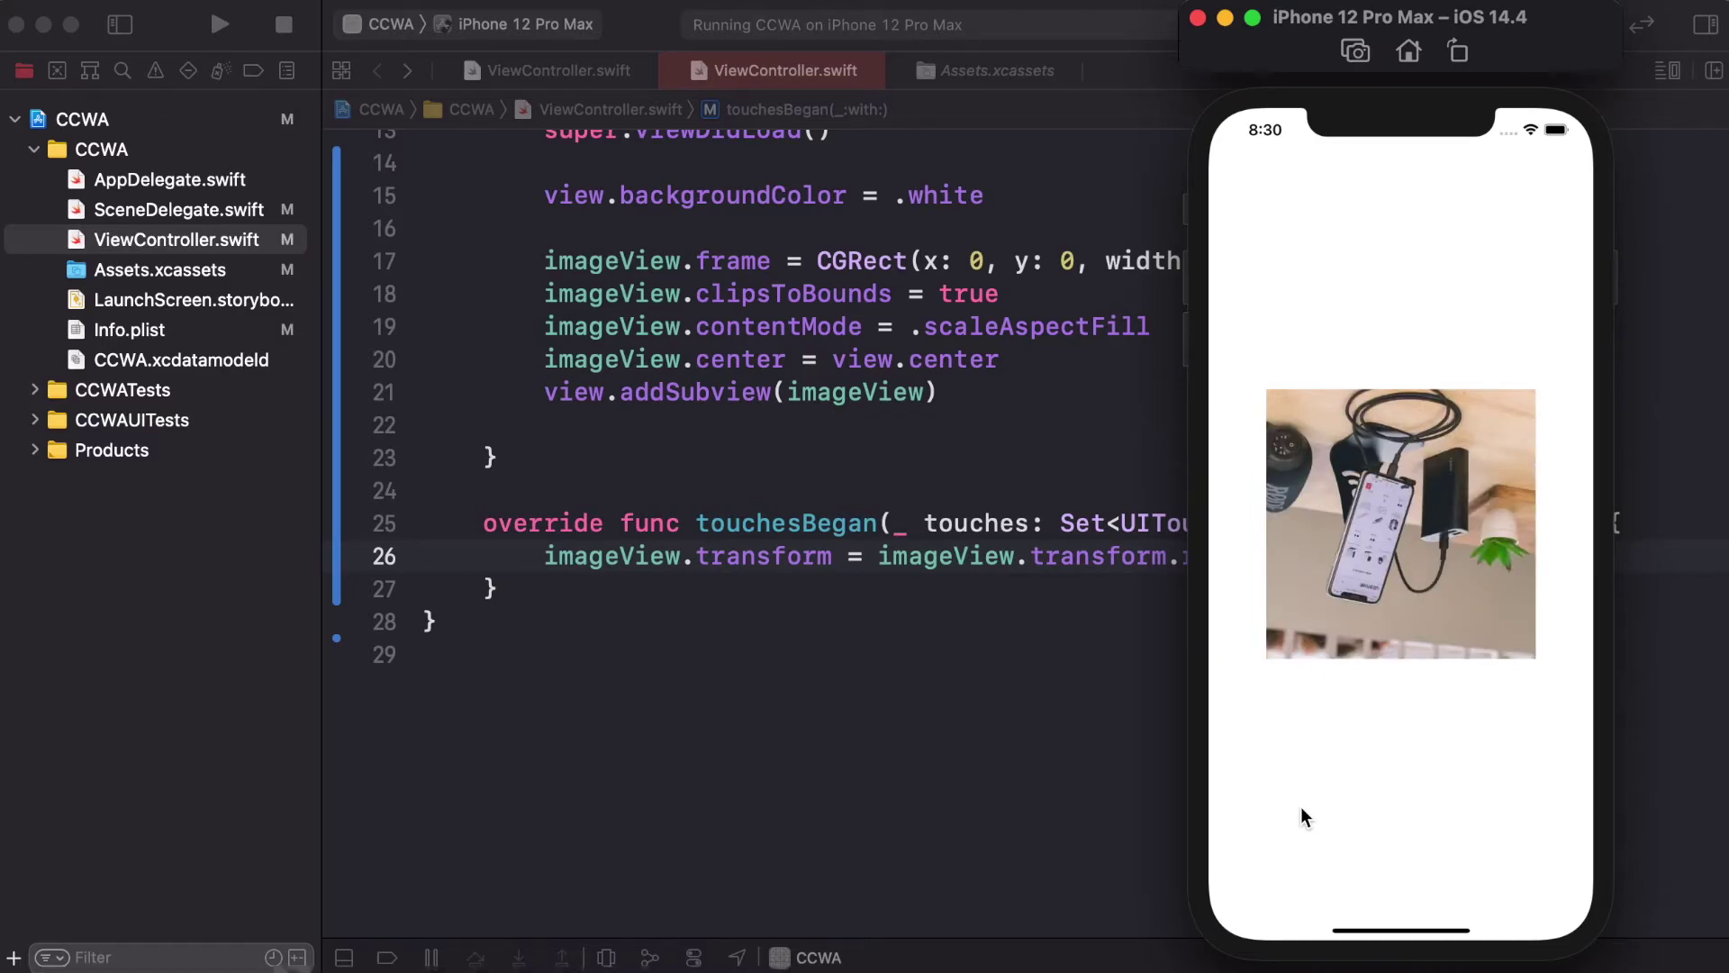
pyautogui.click(1302, 807)
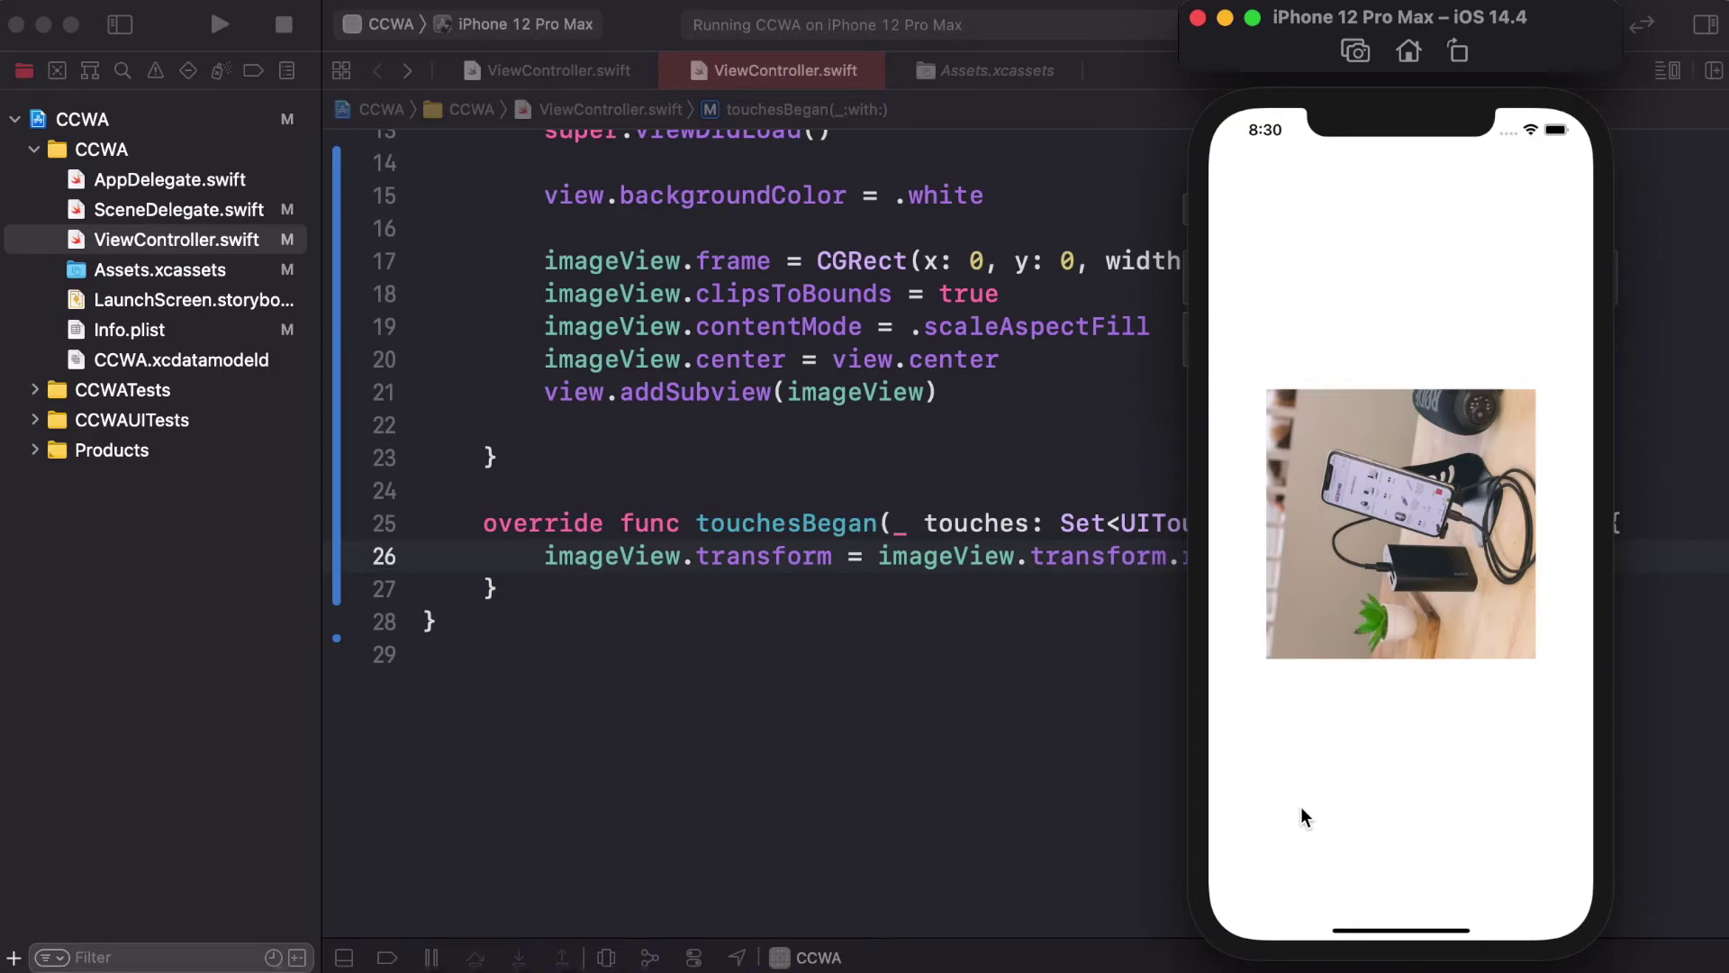
pyautogui.click(1300, 806)
pyautogui.click(1301, 807)
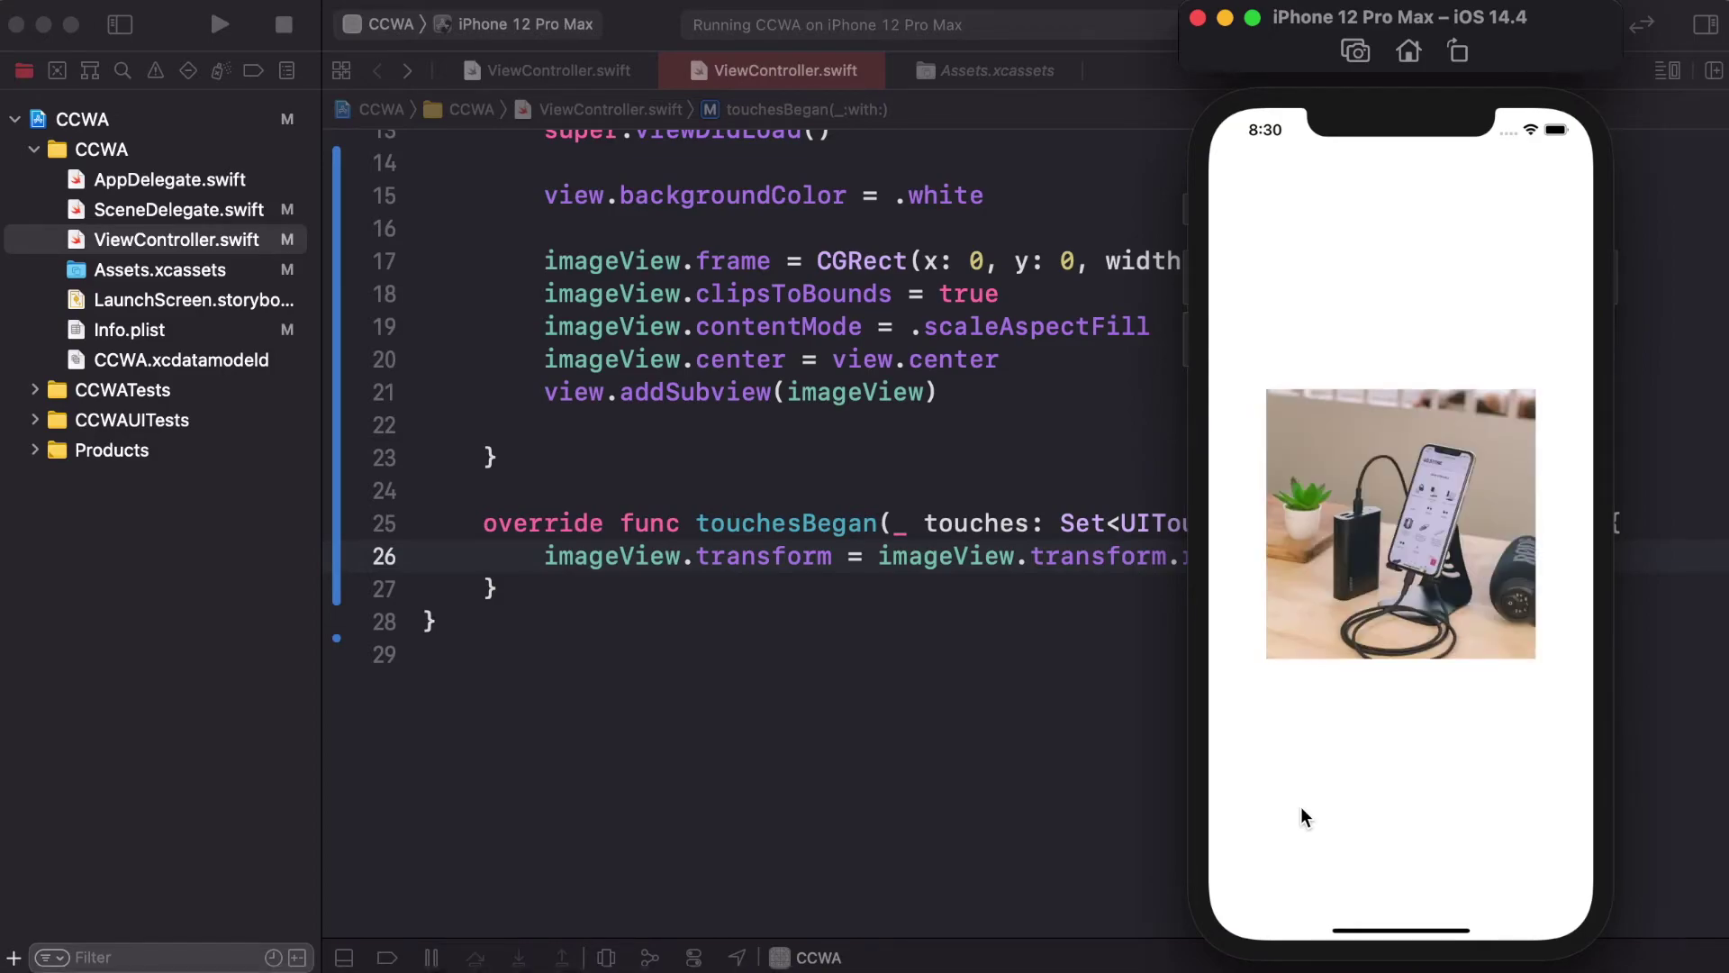
pyautogui.click(1301, 807)
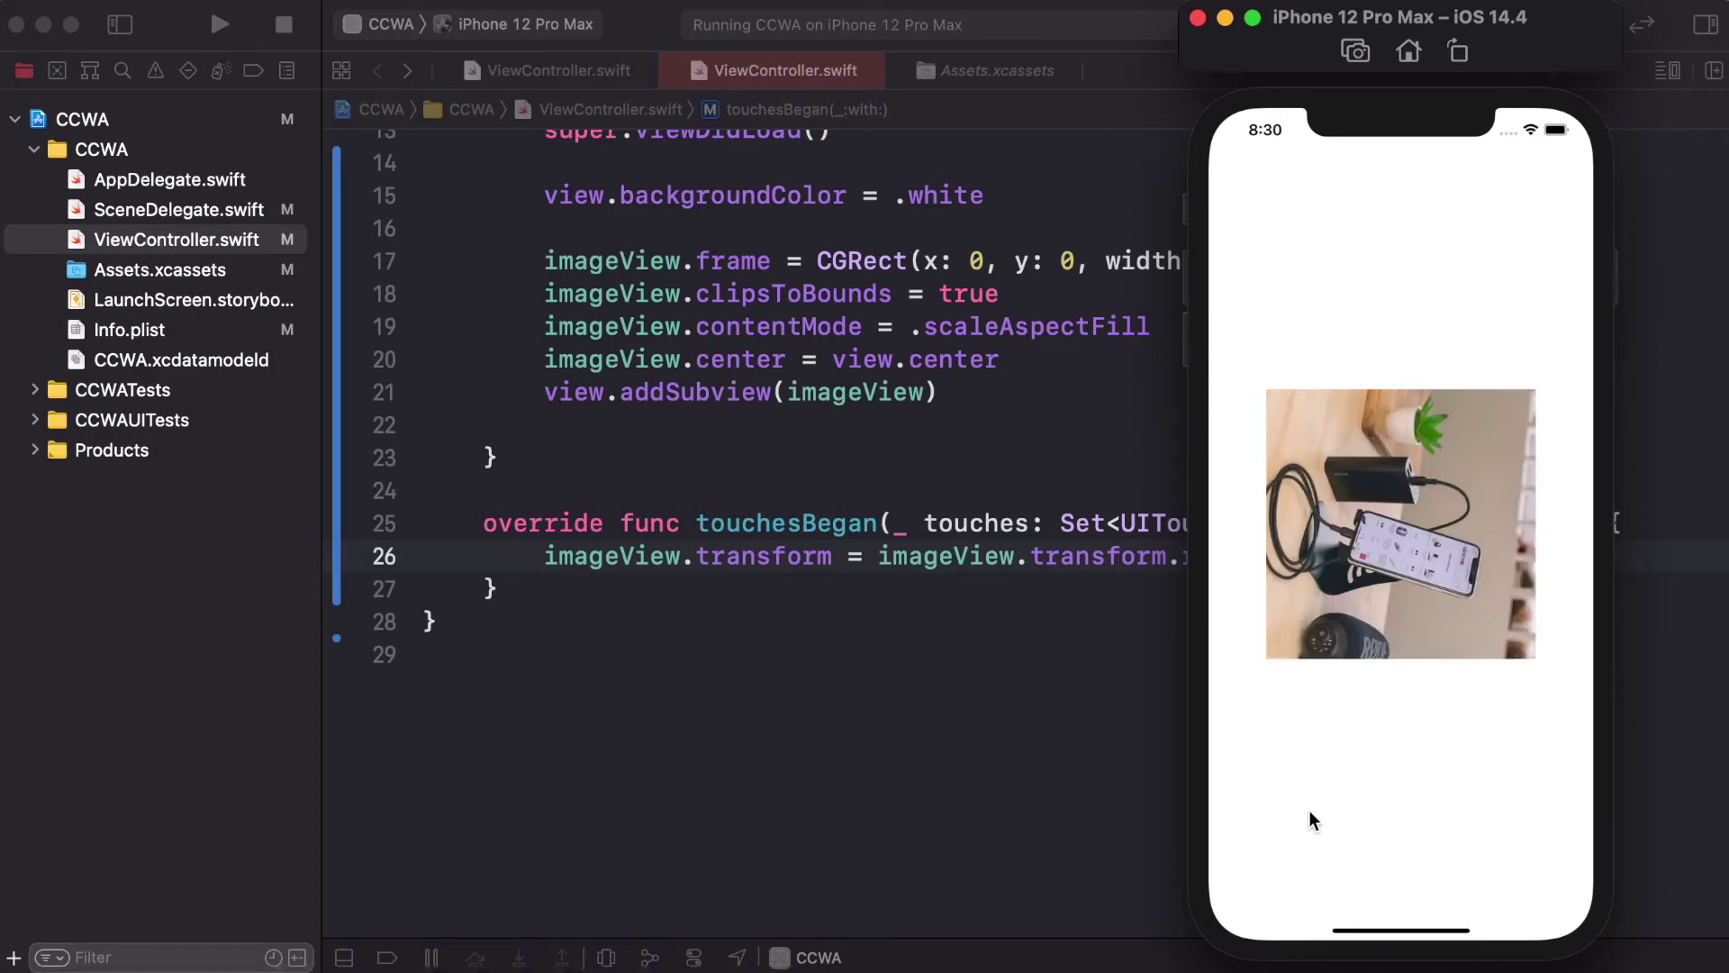
pyautogui.click(1309, 808)
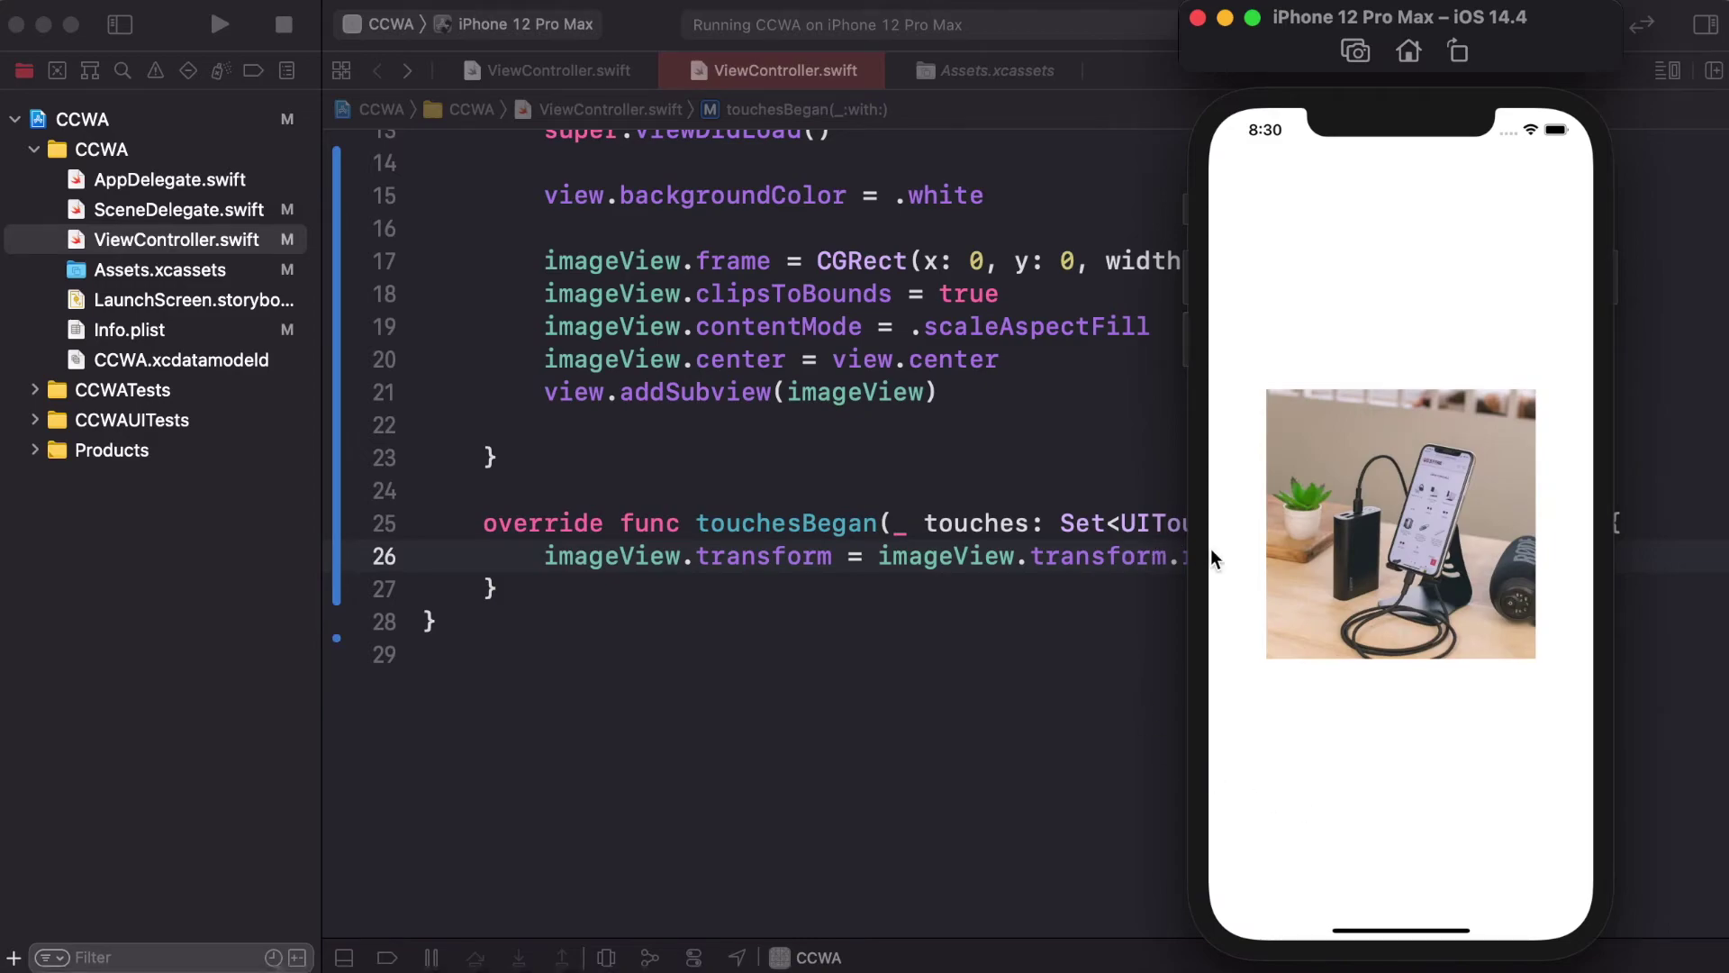
pyautogui.click(1333, 741)
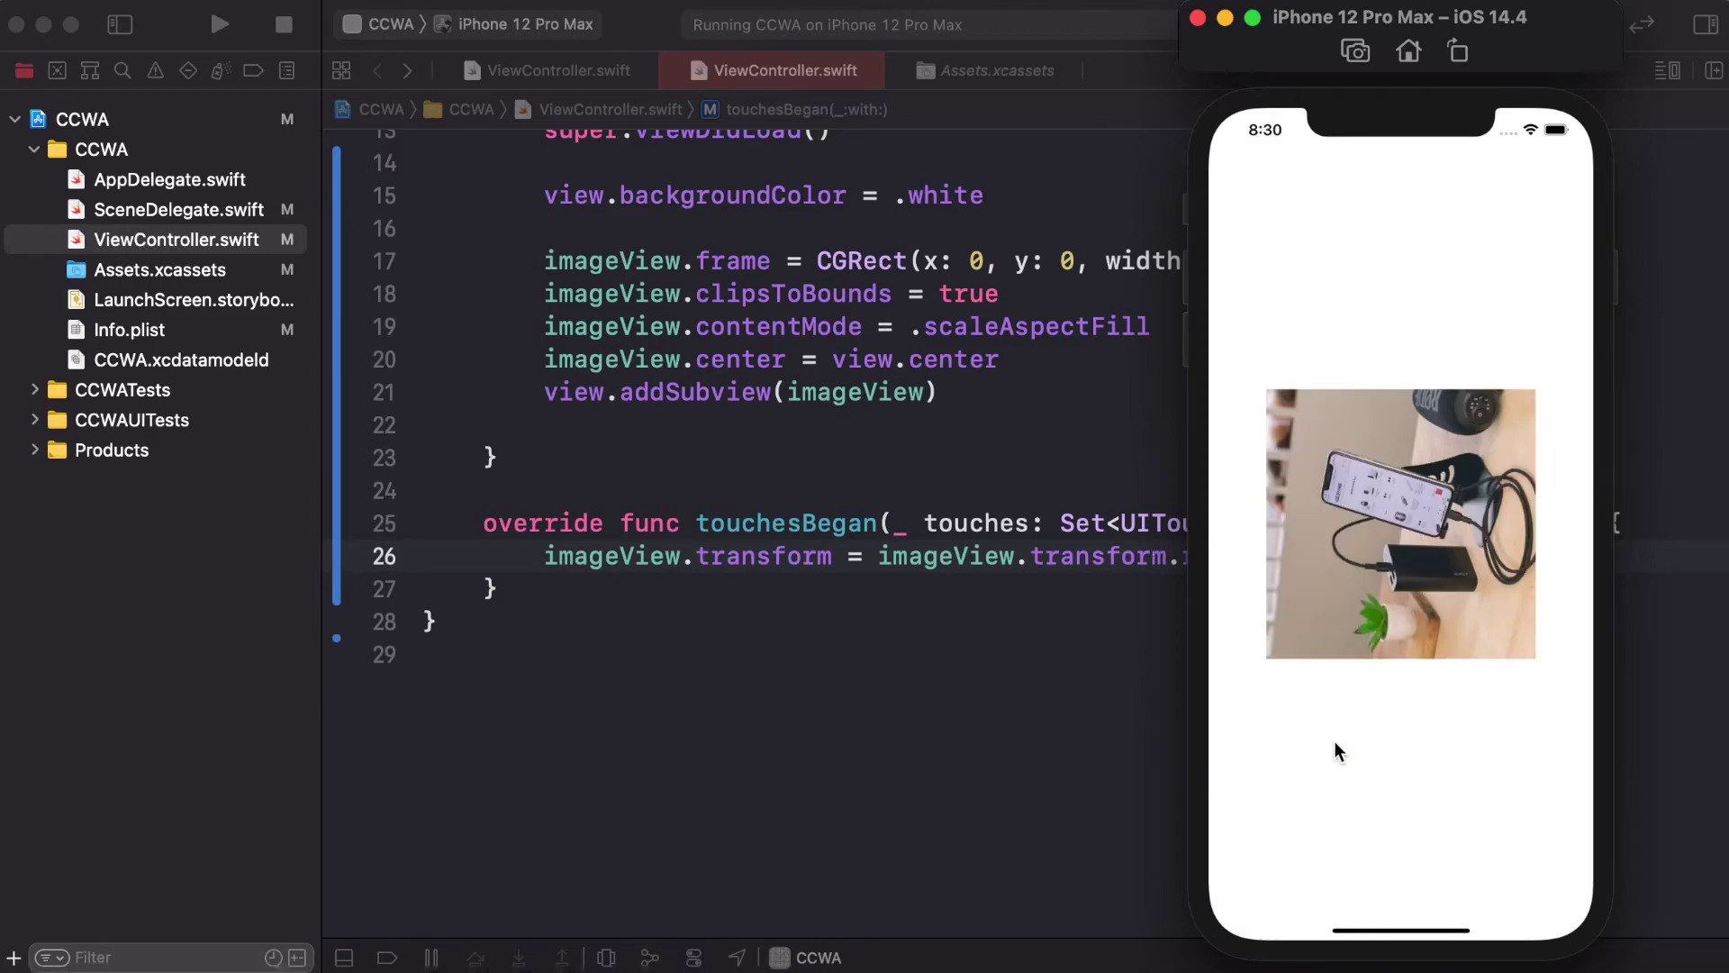
# Change the rotation step on line 26 to .pi / 4 and rebuild the app.
pyautogui.press('super+Tab')
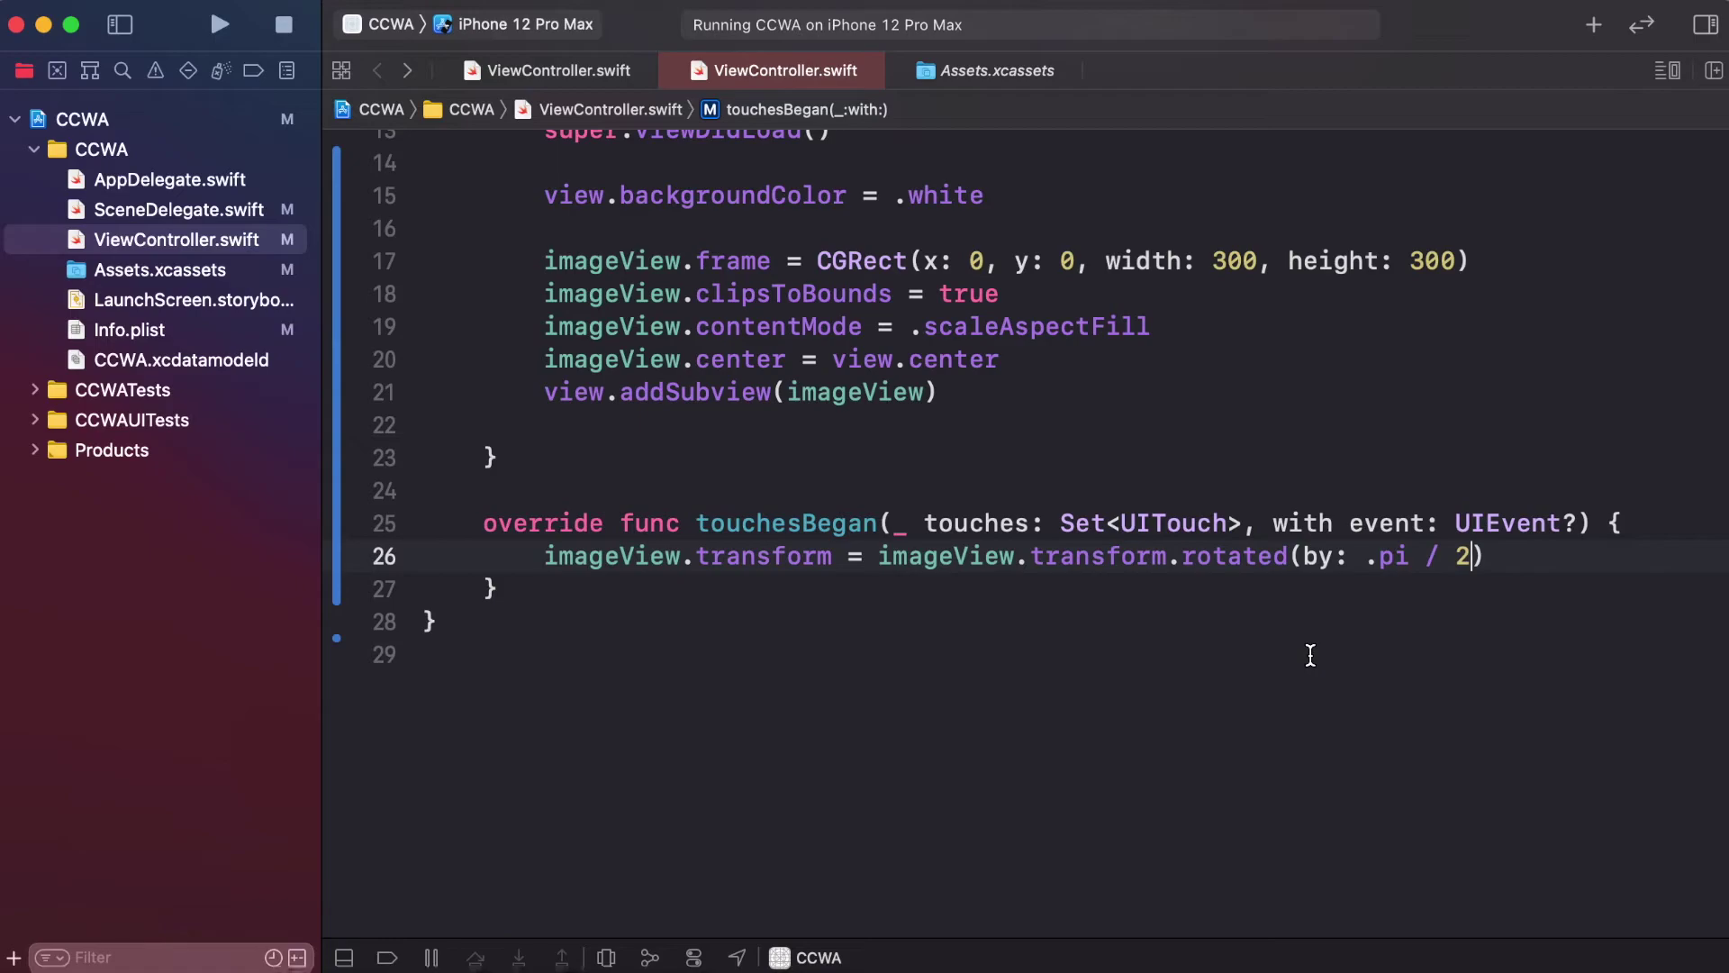
pyautogui.press('BackSpace')
pyautogui.write('4')
pyautogui.press('super+r')
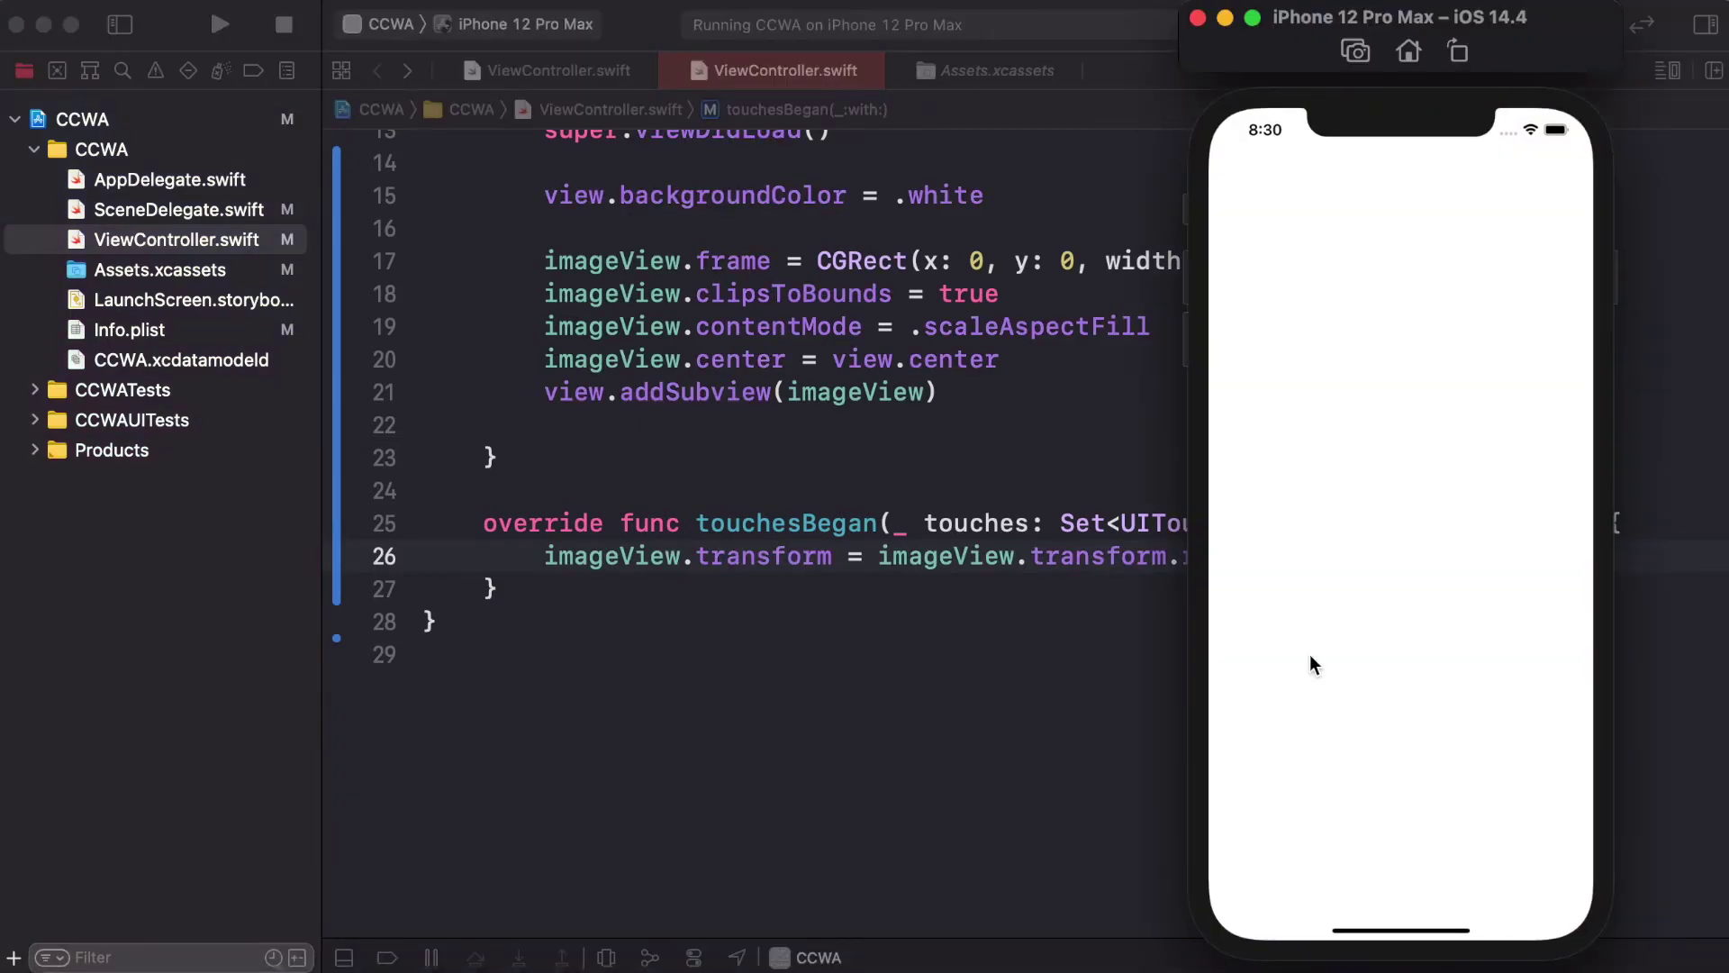
# Tap the app five times, turning the photo in 45° steps until it is upright again.
pyautogui.click(1408, 701)
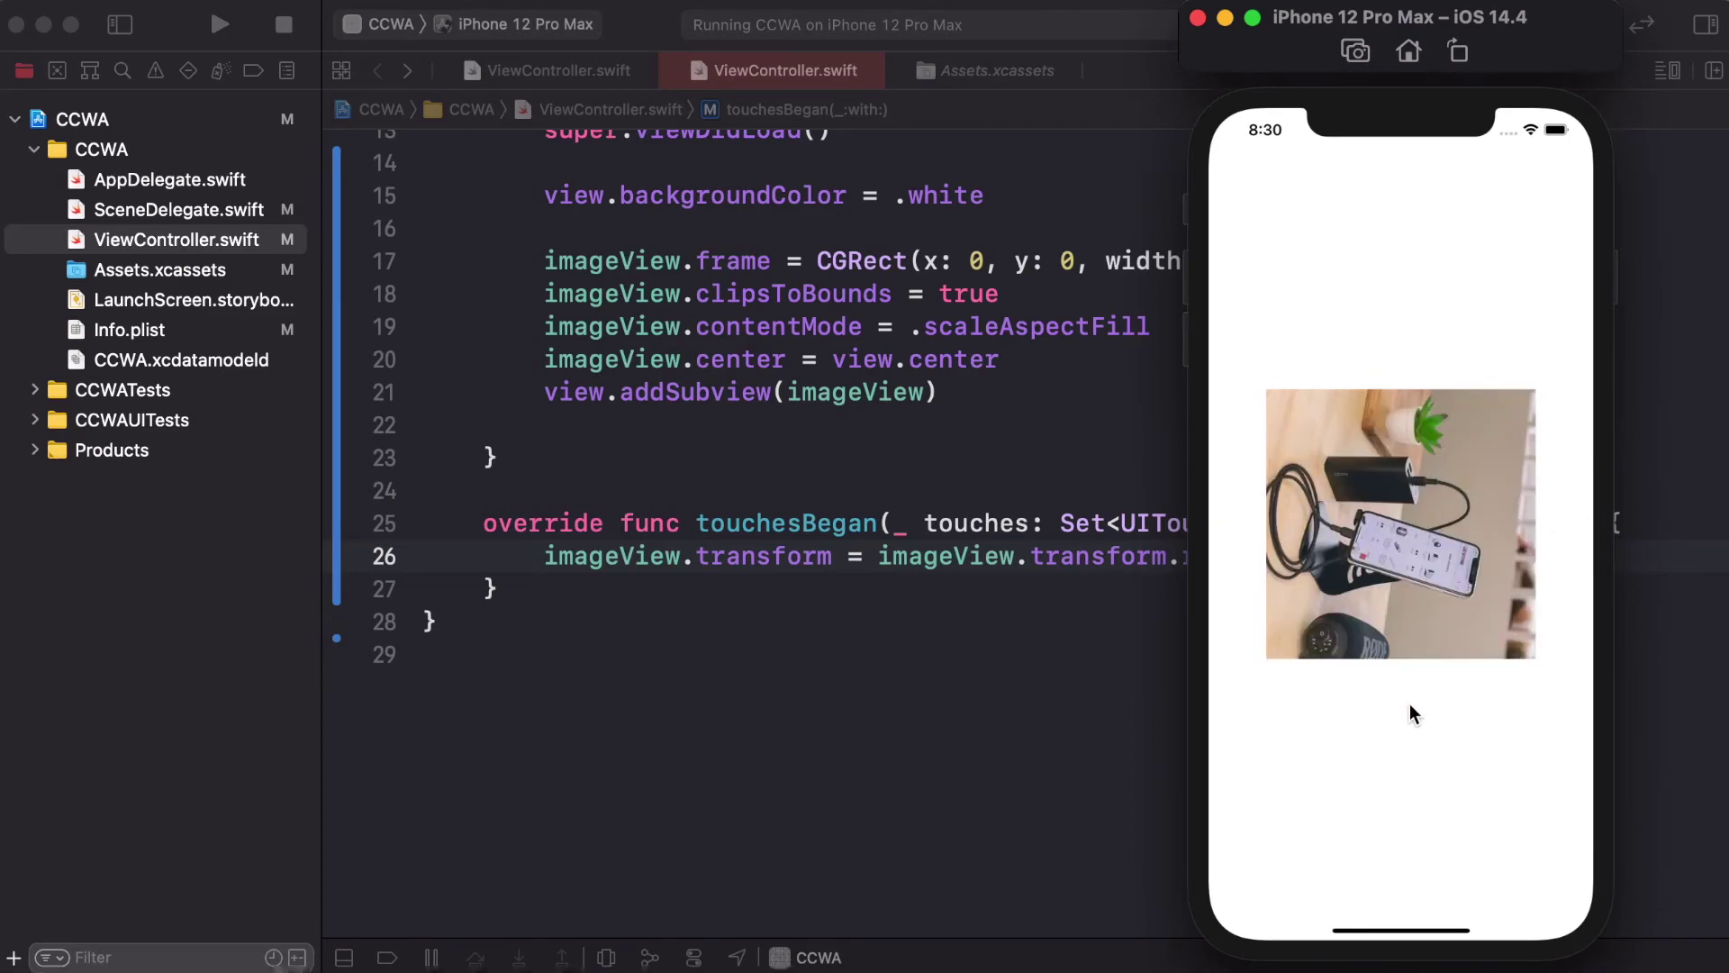
pyautogui.click(1410, 704)
pyautogui.click(1410, 703)
pyautogui.click(1407, 703)
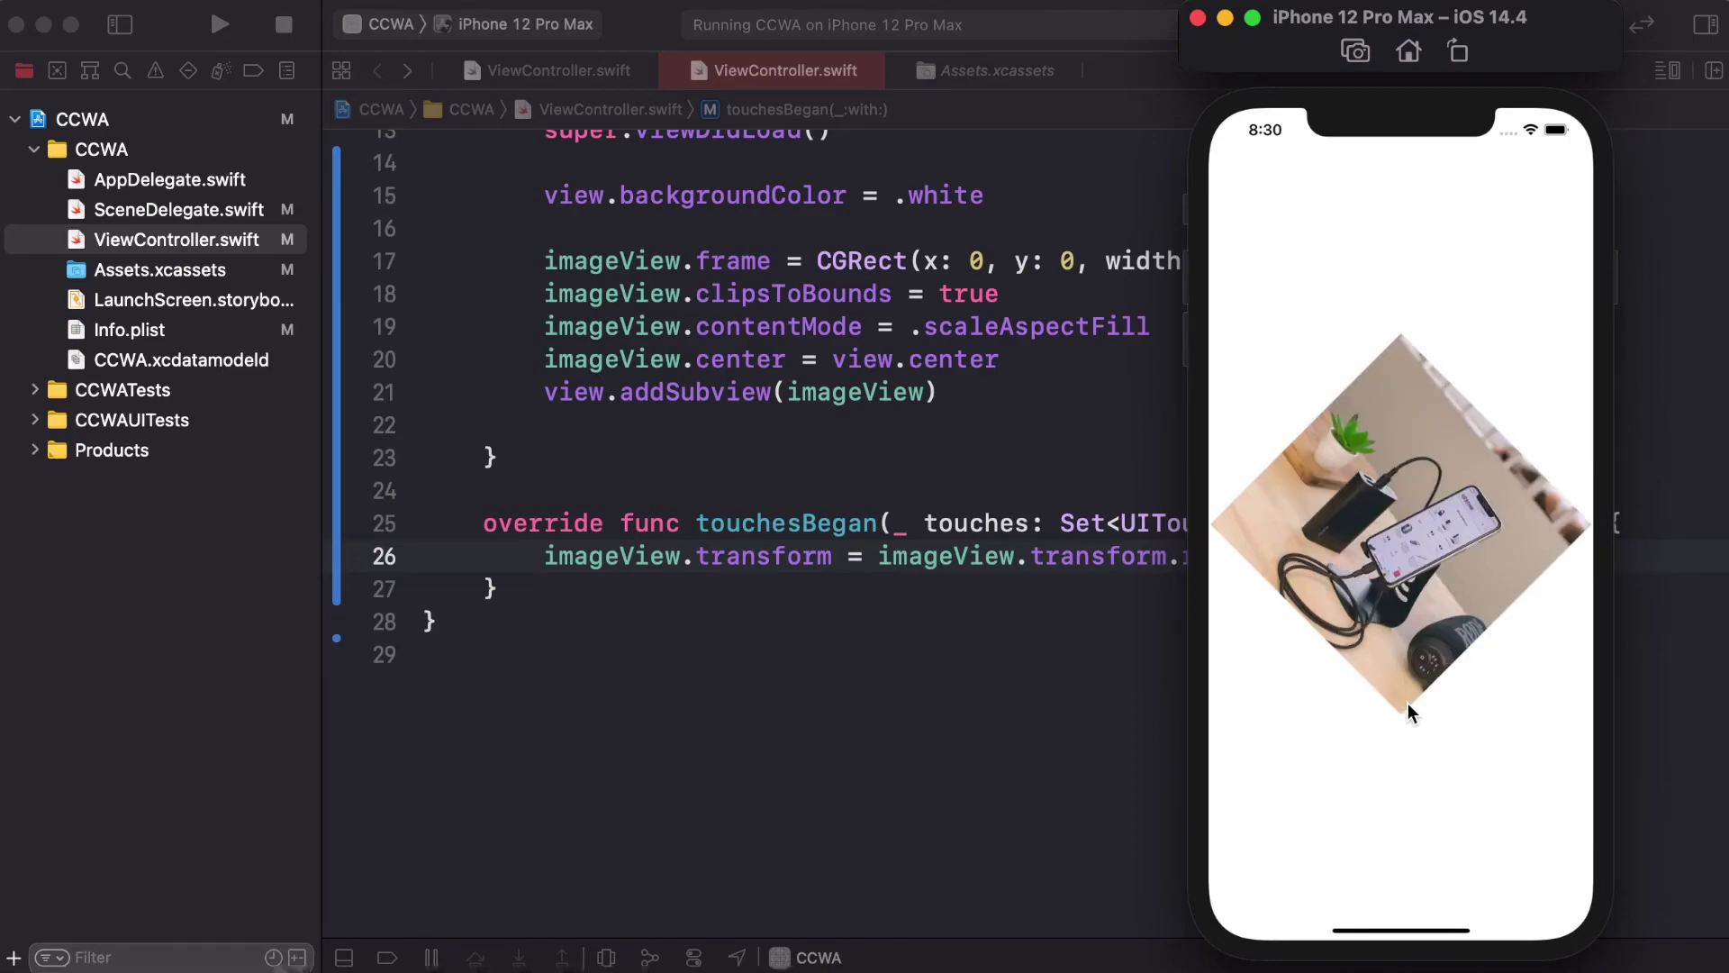
pyautogui.click(1407, 704)
pyautogui.click(1409, 704)
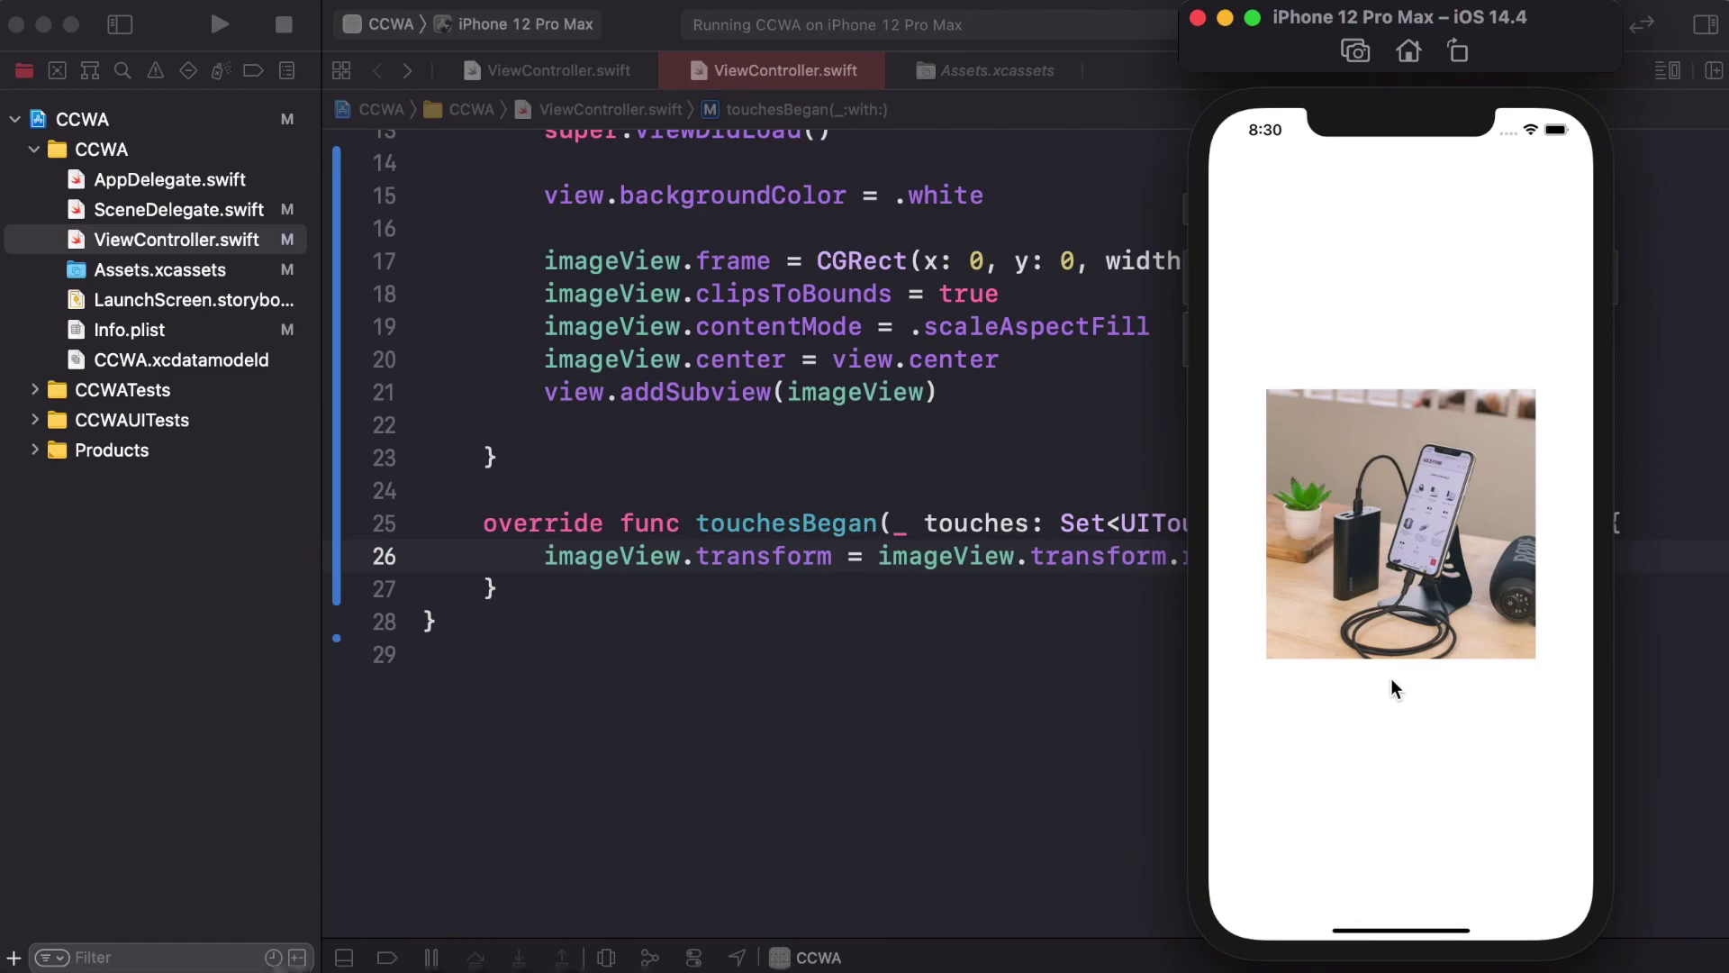
# Bring the Xcode editor with ViewController.swift back in front of the Simulator.
pyautogui.click(1094, 697)
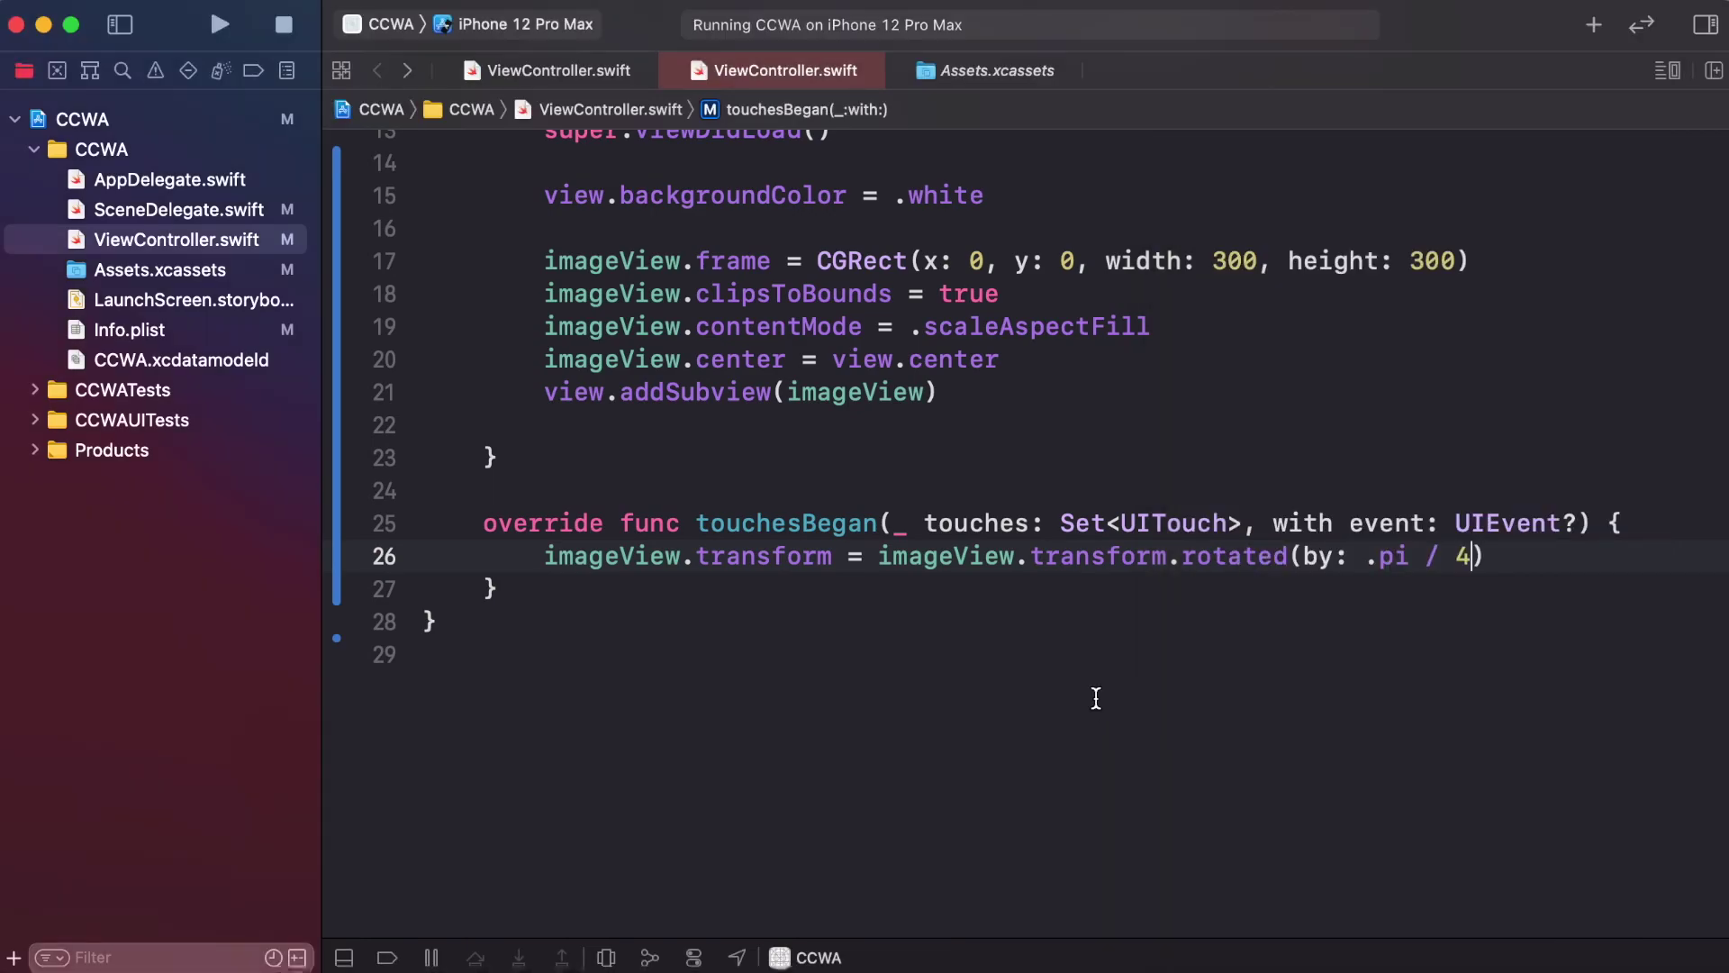
pyautogui.scroll(4, 1094, 697)
pyautogui.scroll(4, 1094, 697)
pyautogui.scroll(2, 1094, 697)
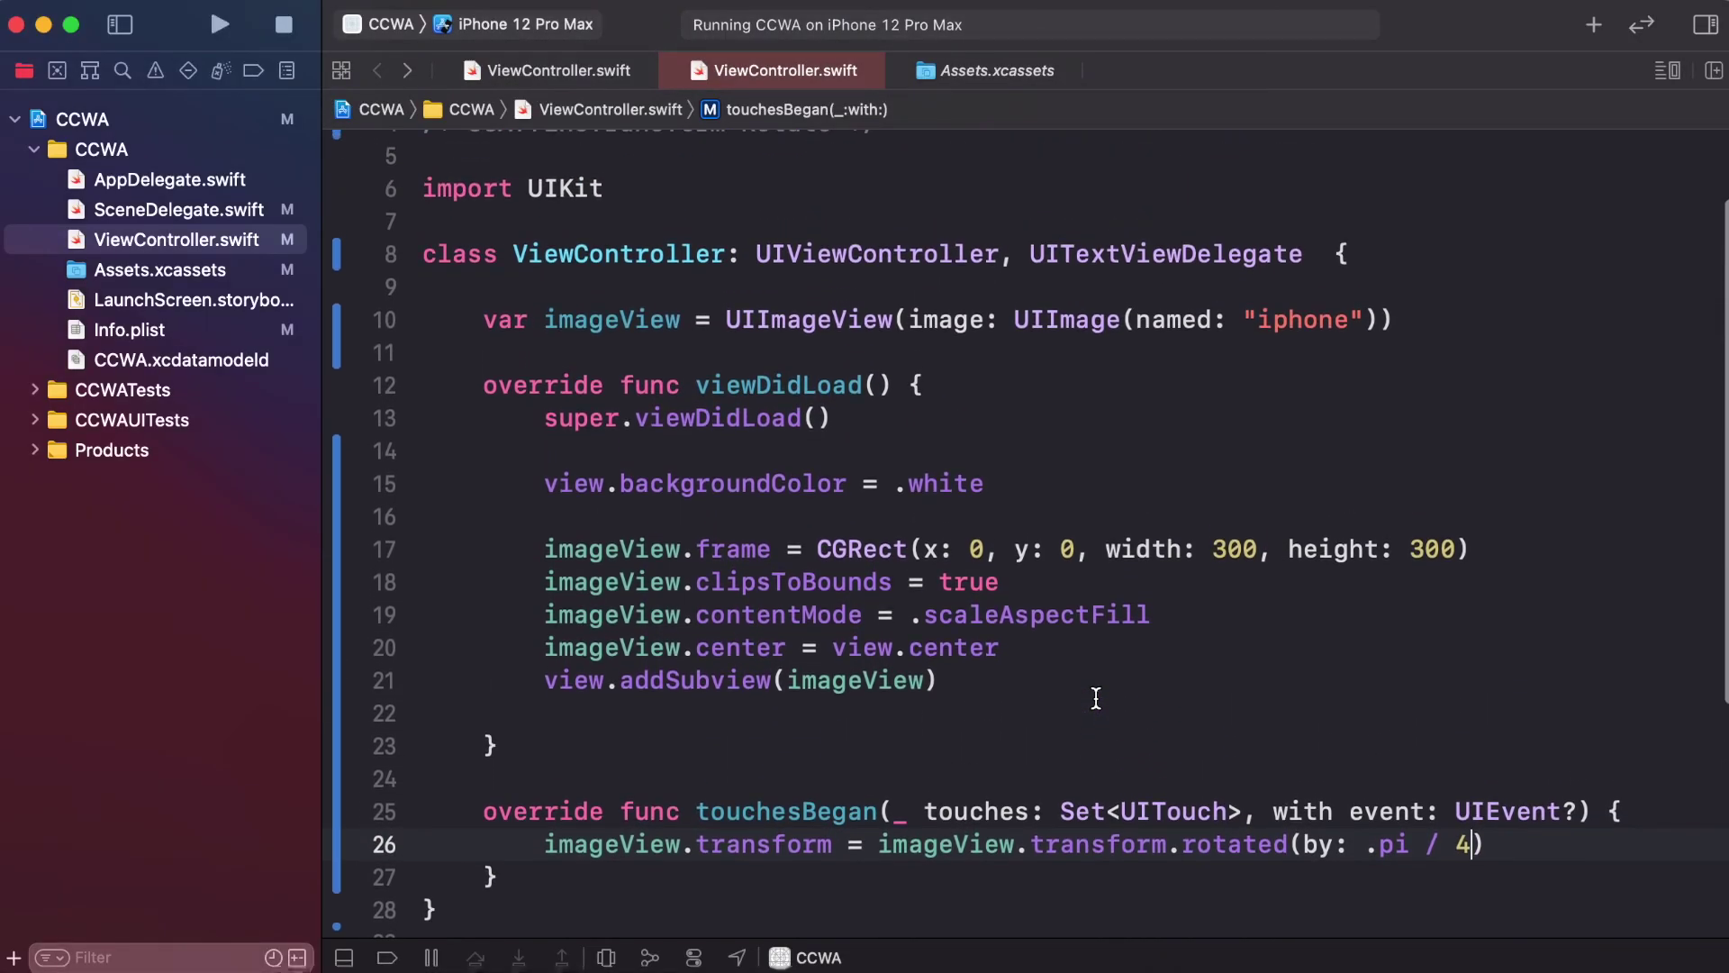
pyautogui.scroll(4, 1095, 698)
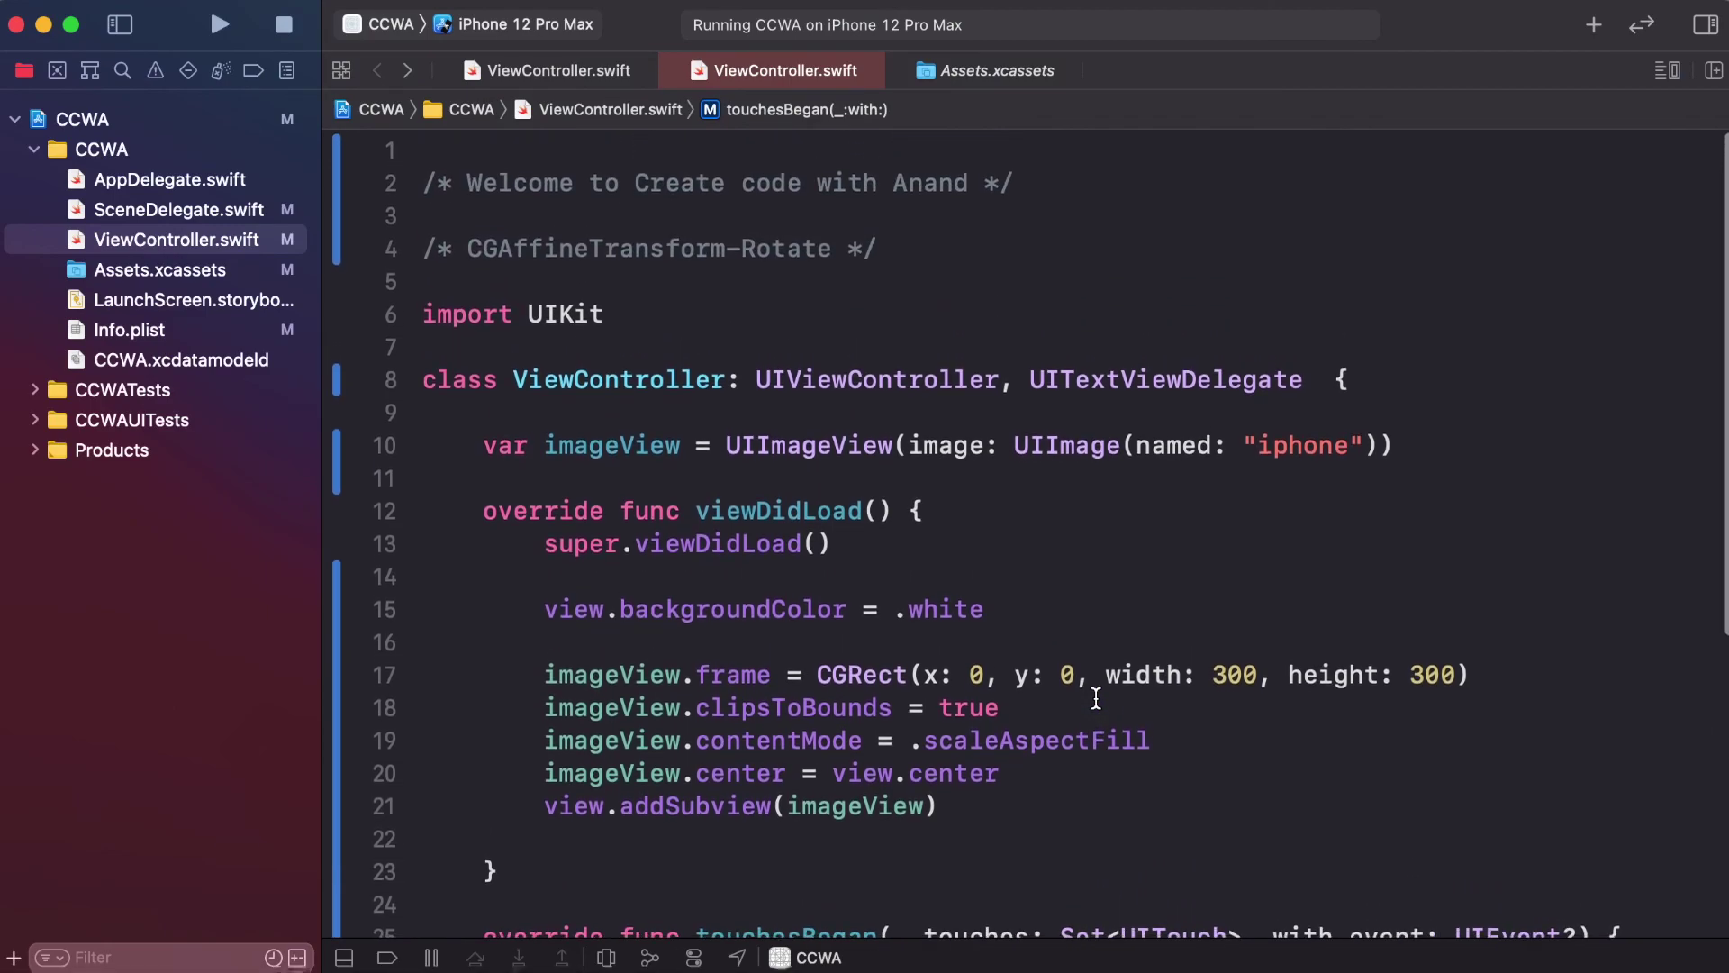